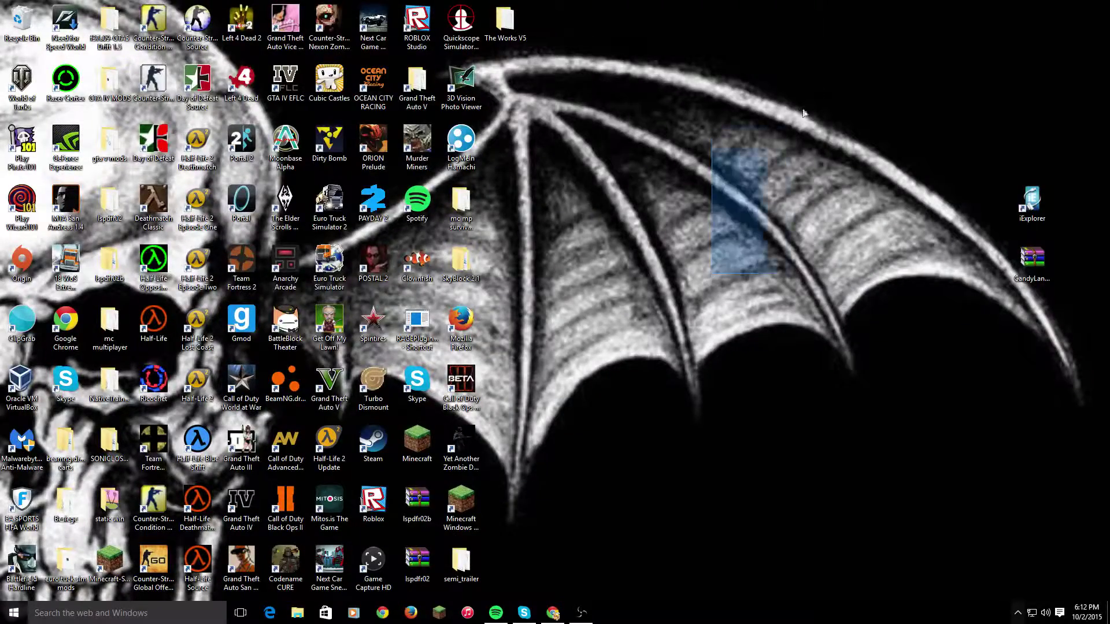
# Step: Hide the OBS recording window and tidy the desktop icons
pyautogui.moveTo(794, 234); pyautogui.dragTo(823, 243)
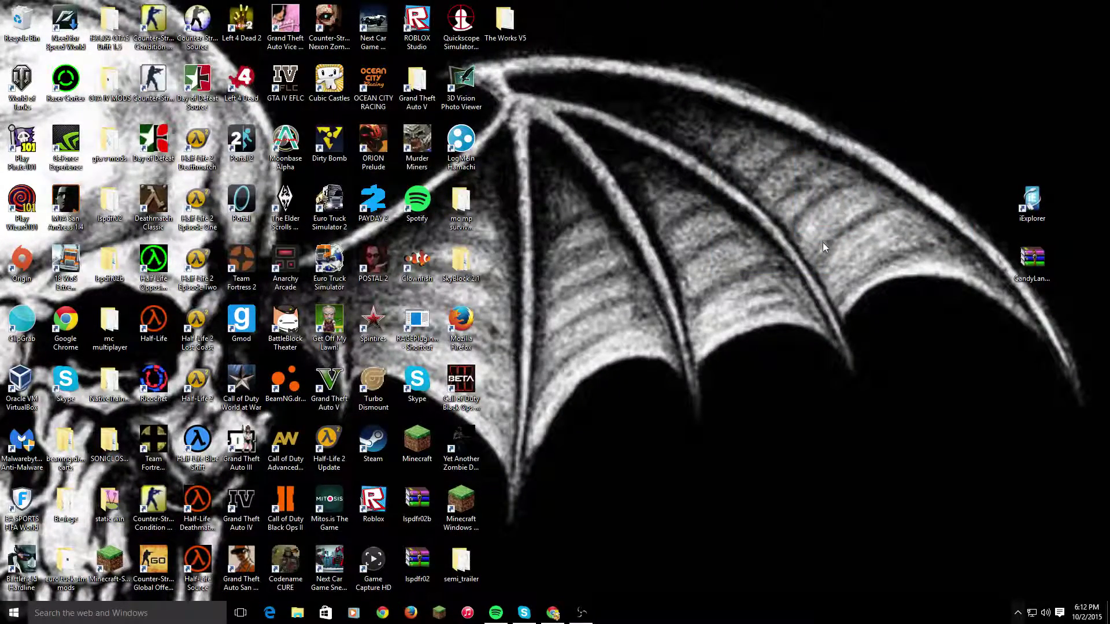
pyautogui.click(581, 612)
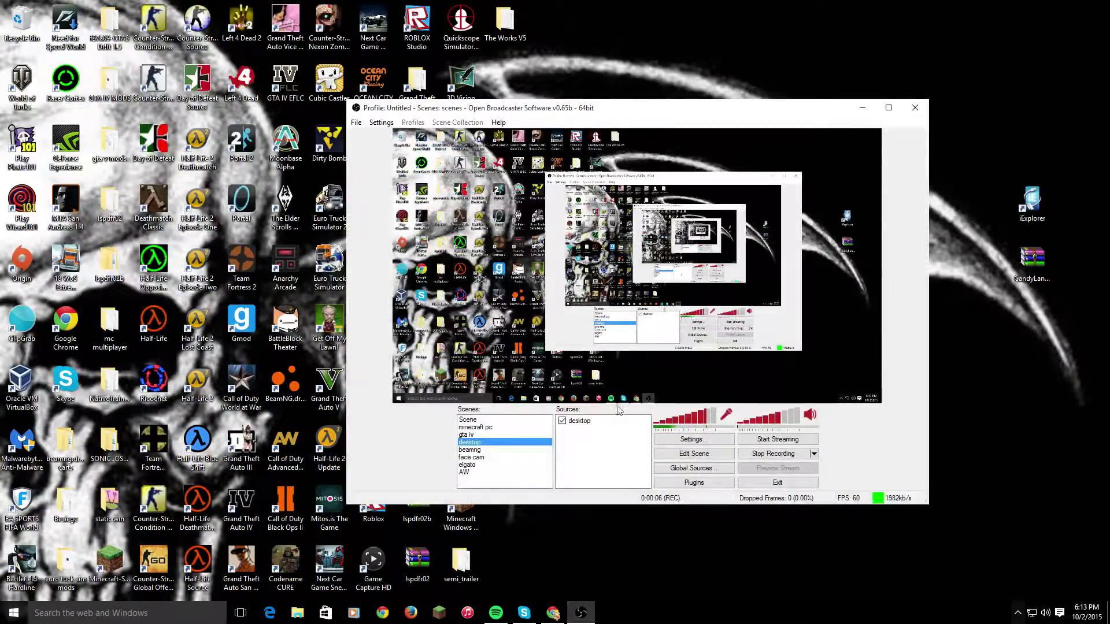
pyautogui.click(861, 108)
pyautogui.moveTo(936, 36); pyautogui.dragTo(560, 119)
pyautogui.moveTo(502, 23)
pyautogui.mouseDown()
pyautogui.moveTo(506, 64)
pyautogui.moveTo(497, 40)
pyautogui.mouseUp()
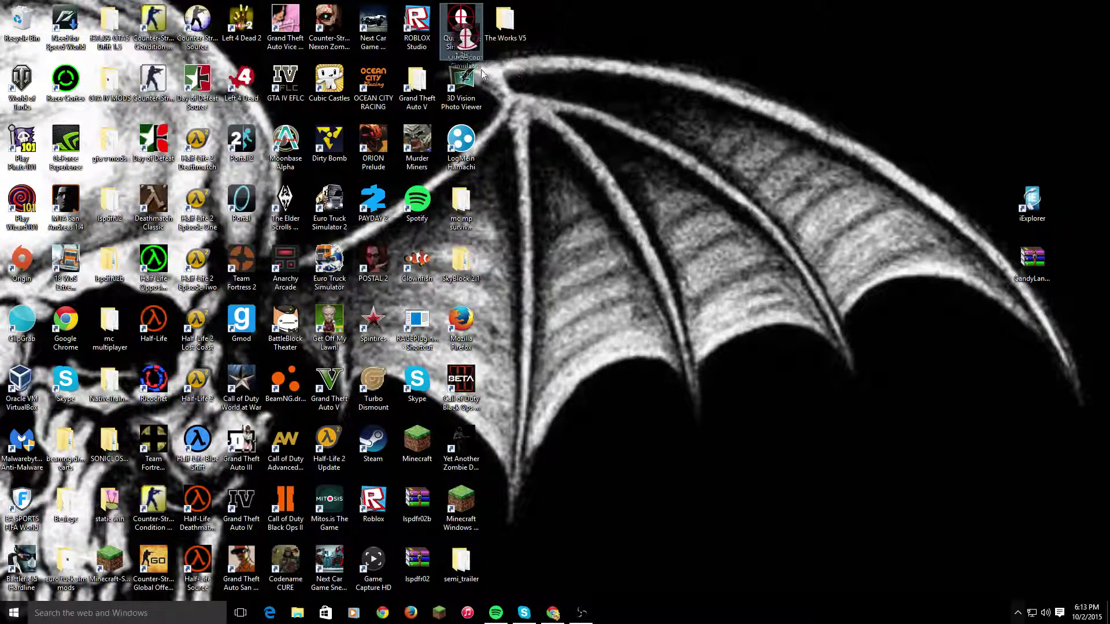
pyautogui.moveTo(626, 17); pyautogui.dragTo(440, 95)
pyautogui.click(614, 203)
pyautogui.moveTo(762, 430); pyautogui.dragTo(982, 116)
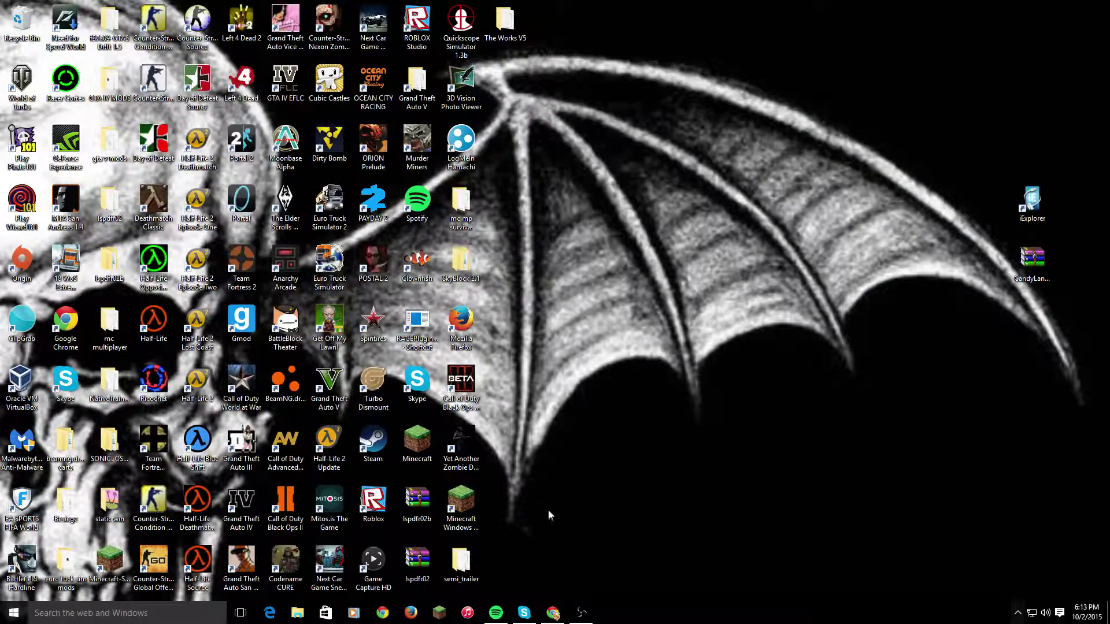
# Step: Move the iExplorer shortcut and CandyLand archive in from the right edge, iExplorer above, then re-minimize Chrome
pyautogui.moveTo(1037, 212); pyautogui.dragTo(816, 152)
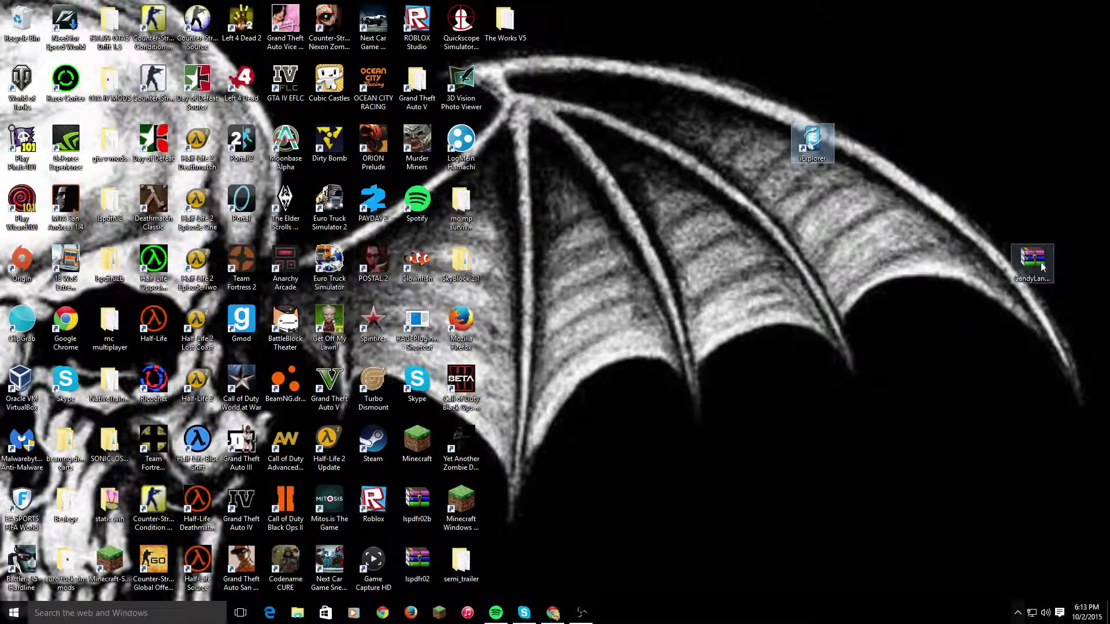
pyautogui.moveTo(1041, 262); pyautogui.dragTo(815, 211)
pyautogui.click(841, 11)
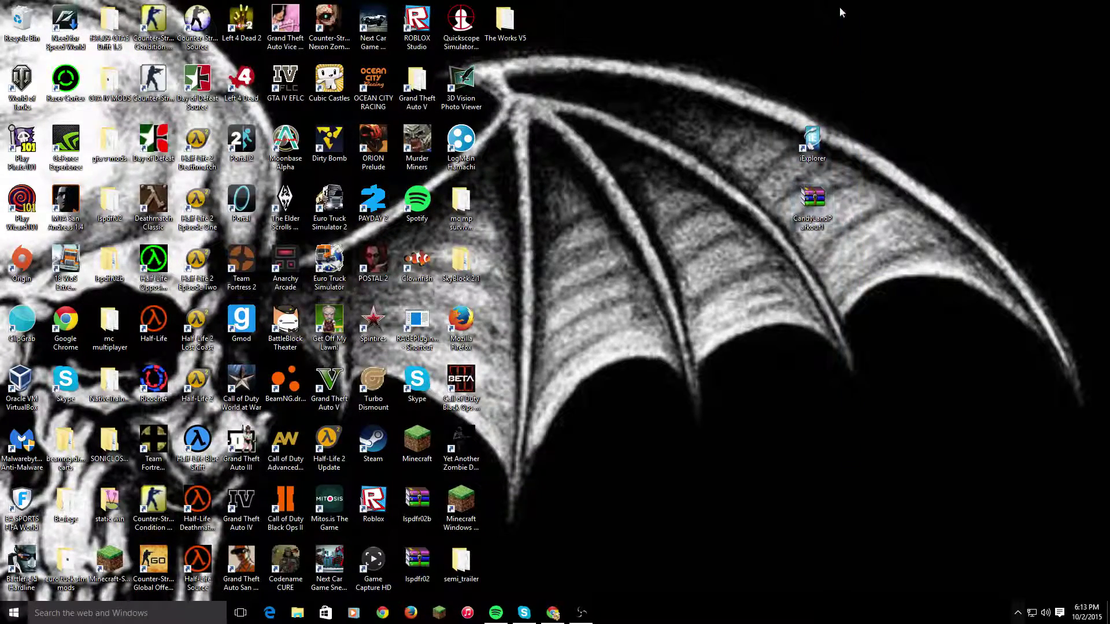
pyautogui.moveTo(817, 223); pyautogui.dragTo(902, 317)
pyautogui.moveTo(812, 143); pyautogui.dragTo(914, 297)
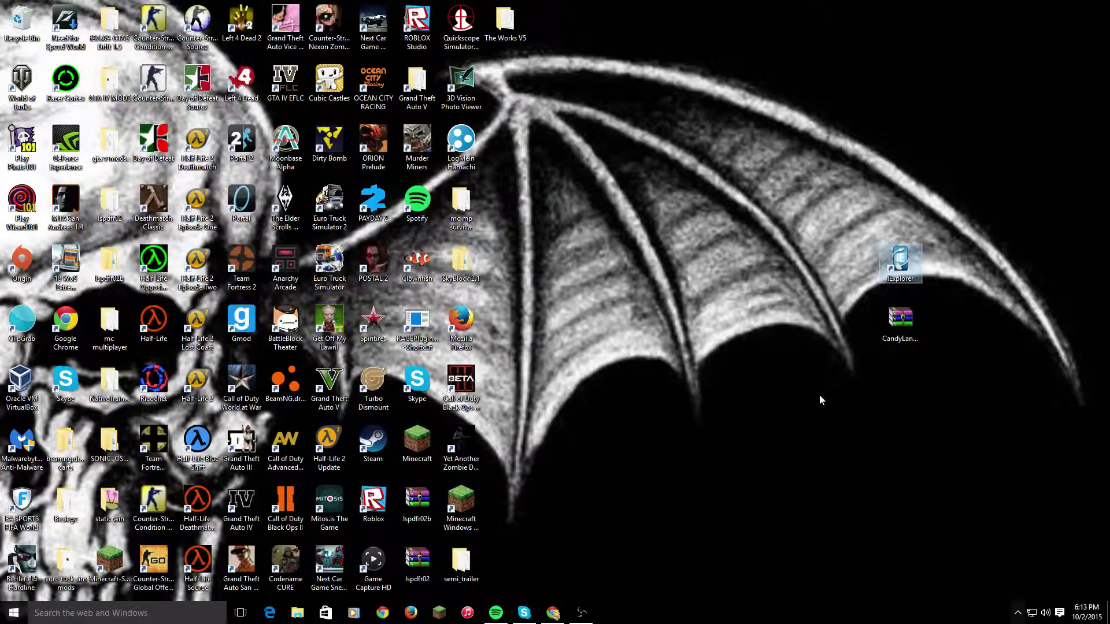
pyautogui.moveTo(819, 394); pyautogui.dragTo(958, 169)
pyautogui.click(982, 245)
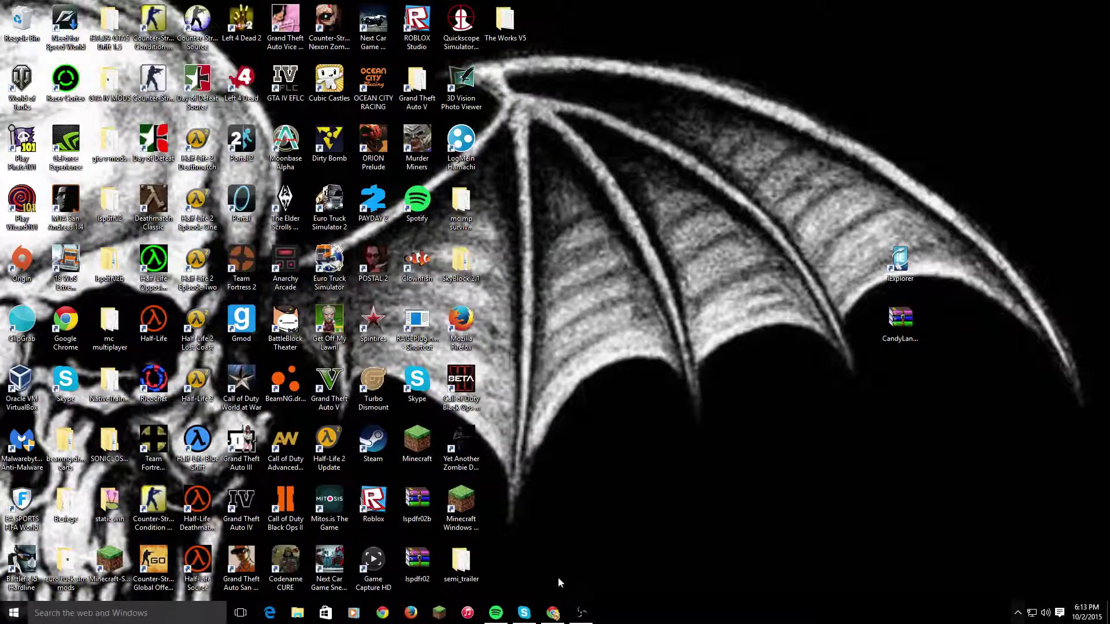
pyautogui.click(553, 613)
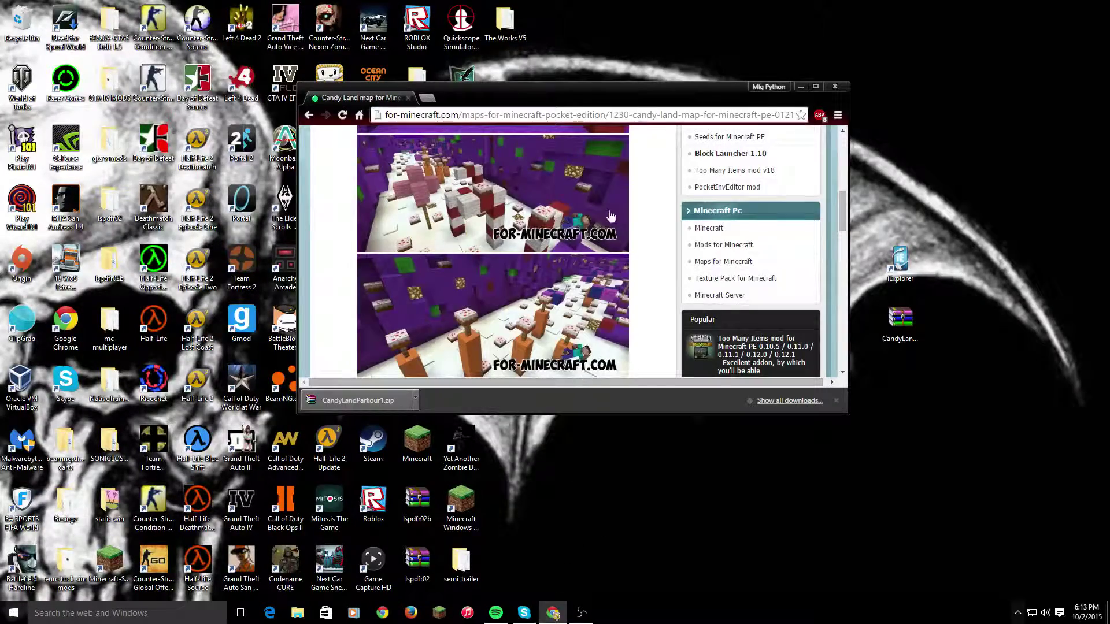
pyautogui.click(798, 87)
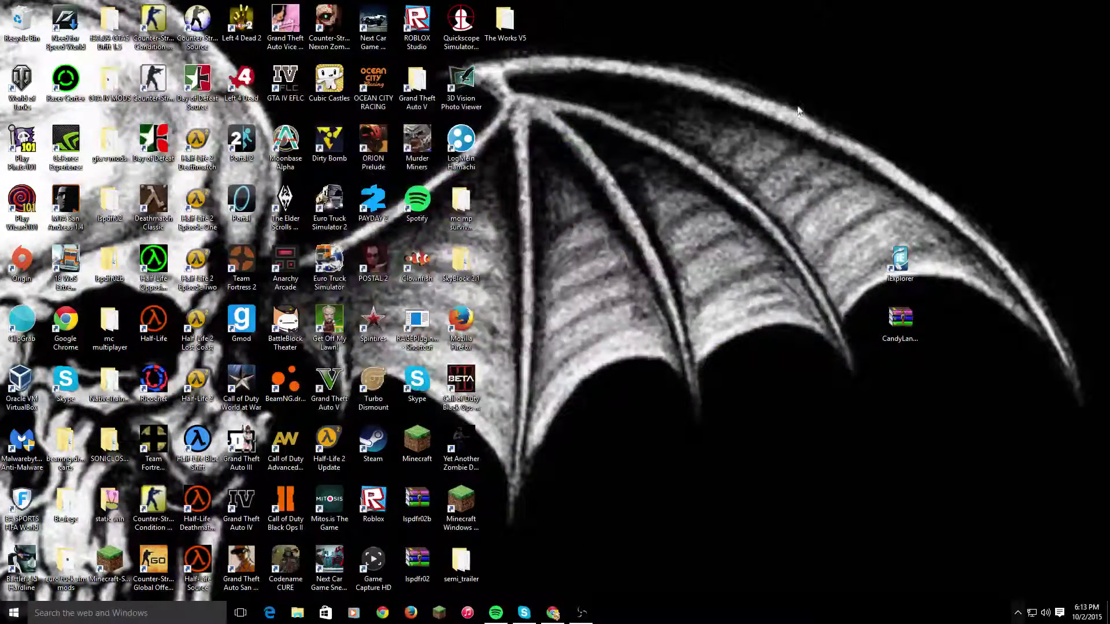
# Step: Launch iExplorer to show the iPhone 6 summary, then close iTunes
pyautogui.doubleClick(903, 262)
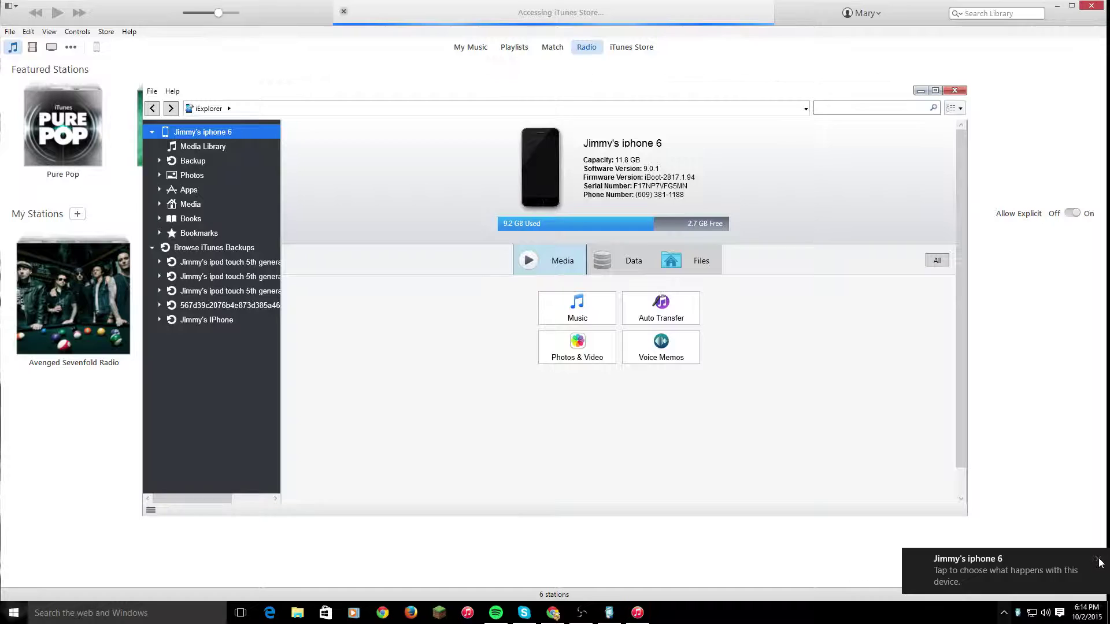
pyautogui.click(1006, 4)
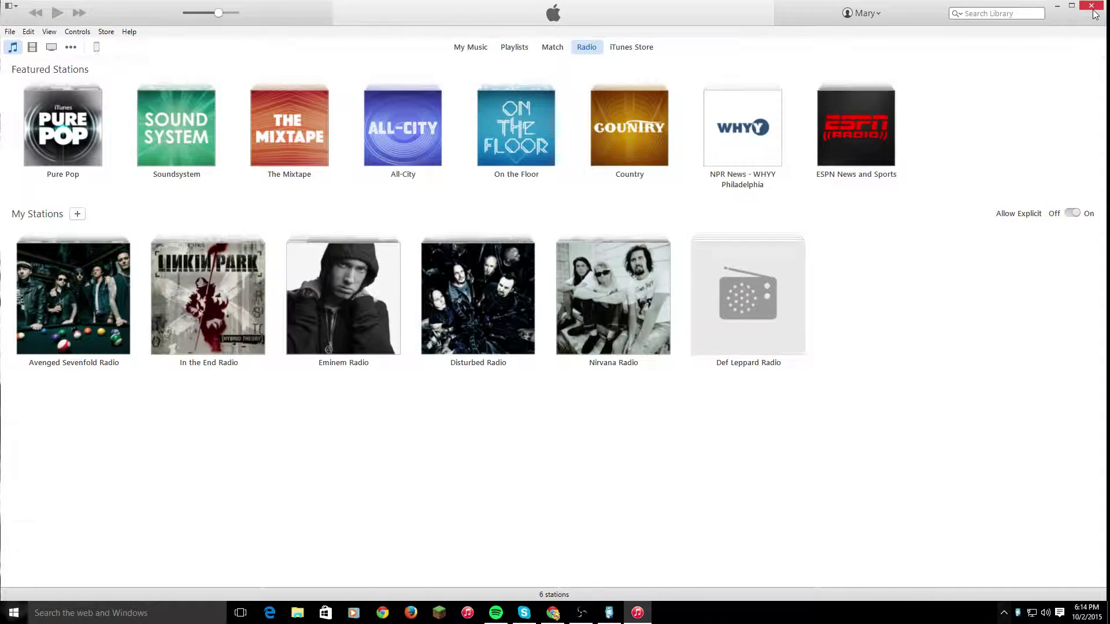
# Step: Navigate to Apps > Minecraft PE > games > com.mojang > minecraftWorlds, then minimize iExplorer
pyautogui.click(1091, 5)
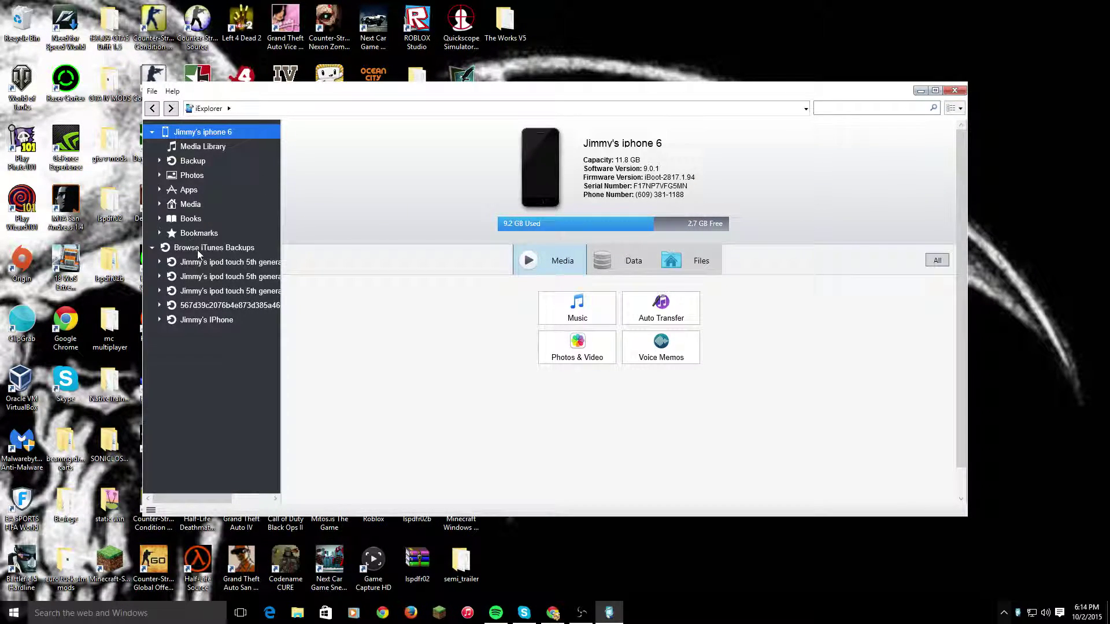
pyautogui.click(160, 190)
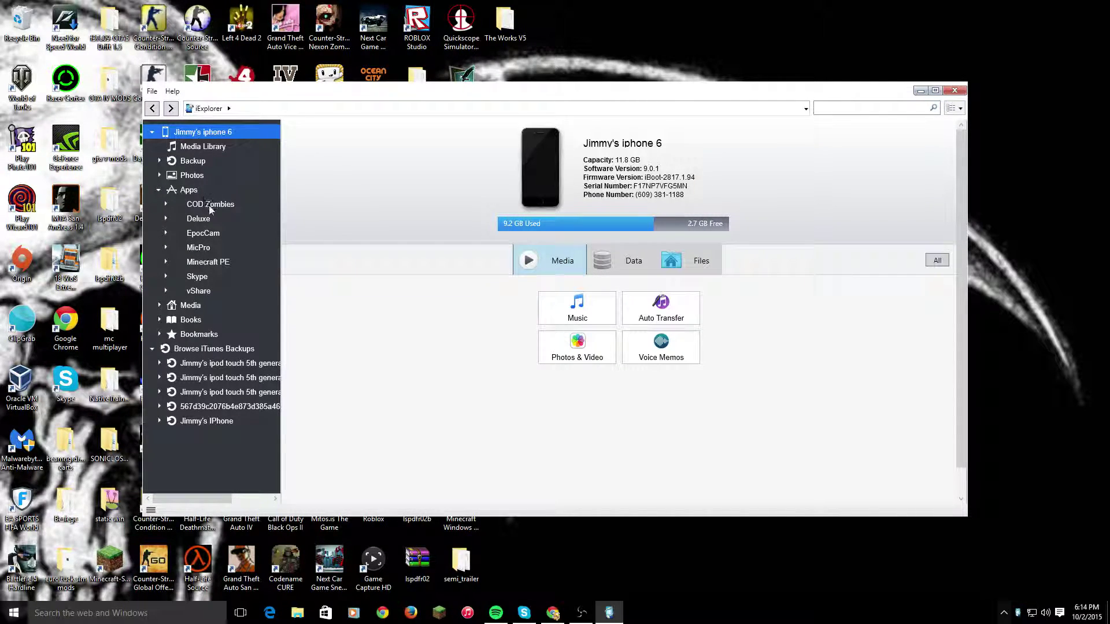
pyautogui.click(208, 262)
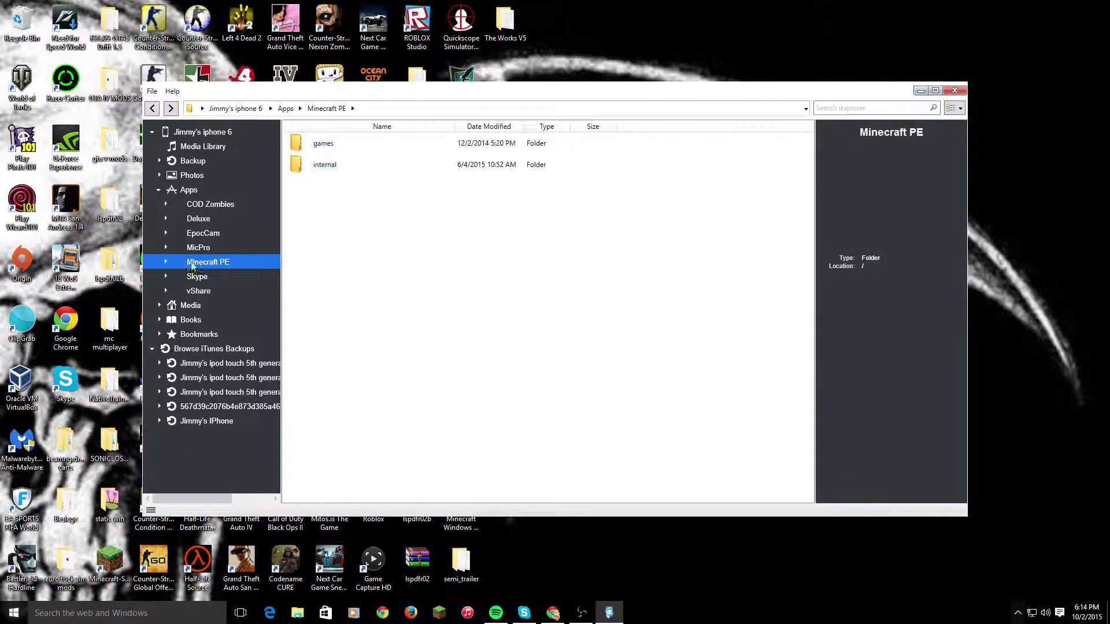
pyautogui.doubleClick(322, 146)
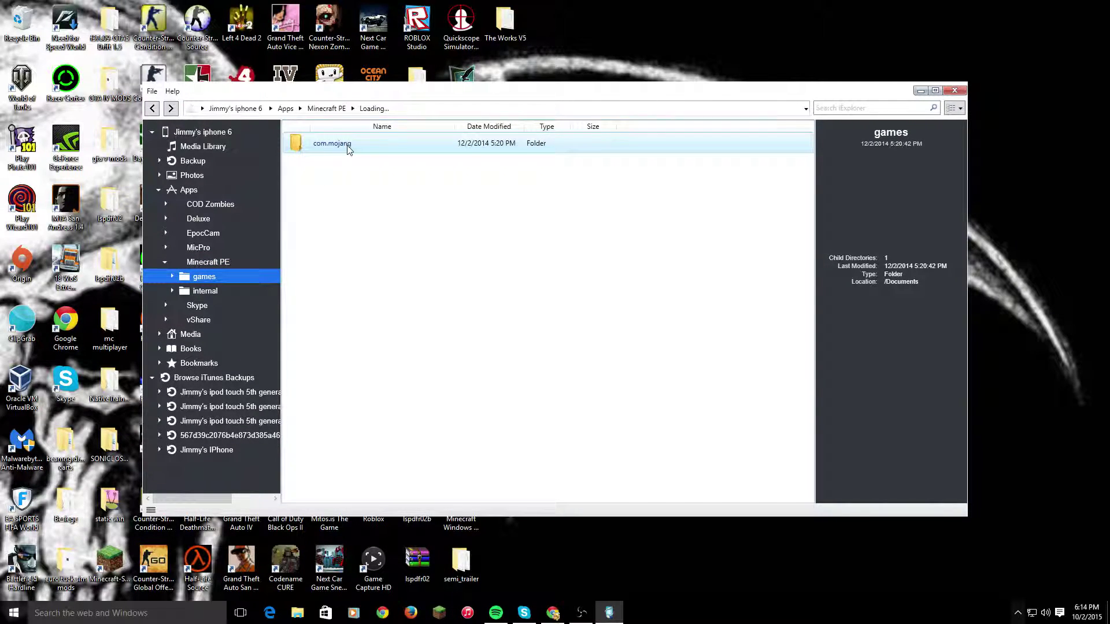
pyautogui.doubleClick(348, 147)
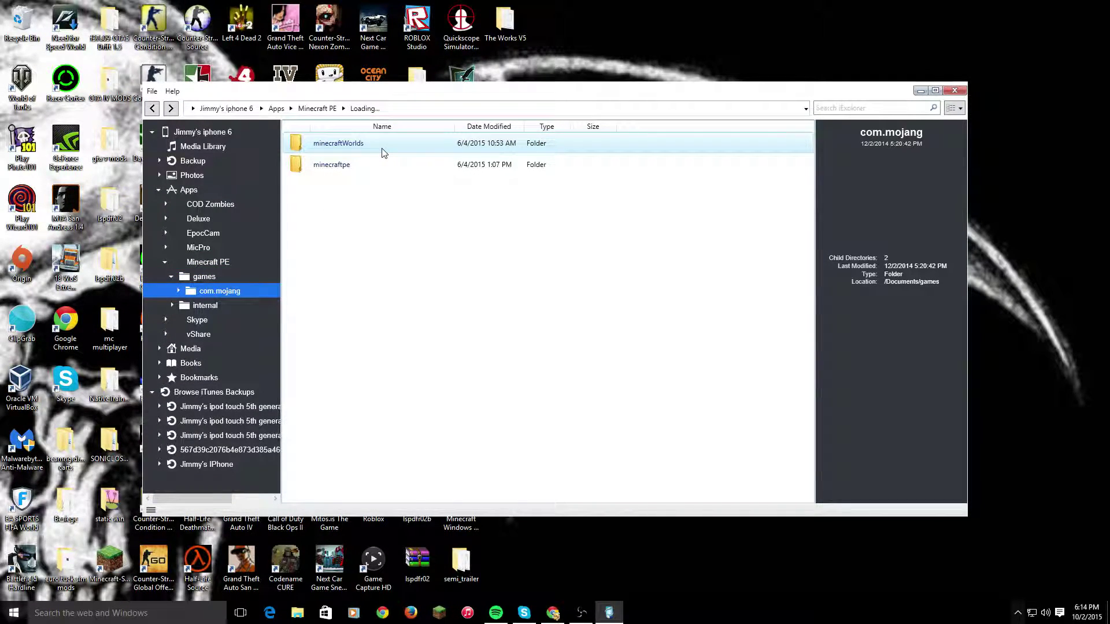
pyautogui.doubleClick(382, 149)
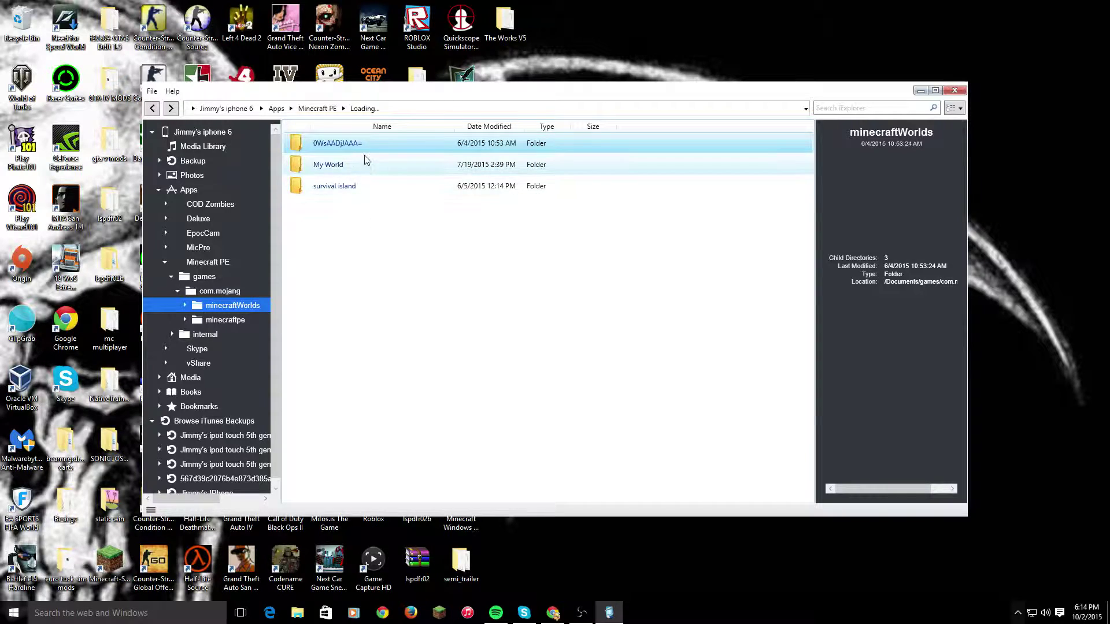
pyautogui.click(385, 146)
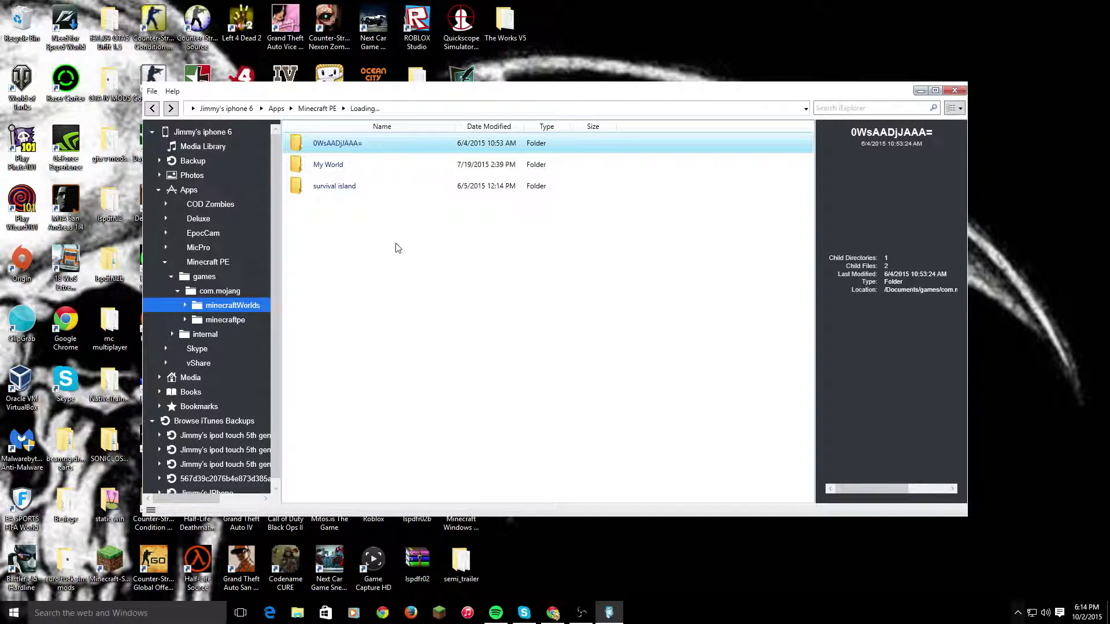
pyautogui.click(921, 91)
# Step: Extract the CandyLand archive into a CandyLandParkour1 folder on the desktop
pyautogui.moveTo(902, 329); pyautogui.dragTo(770, 258)
pyautogui.rightClick(772, 256)
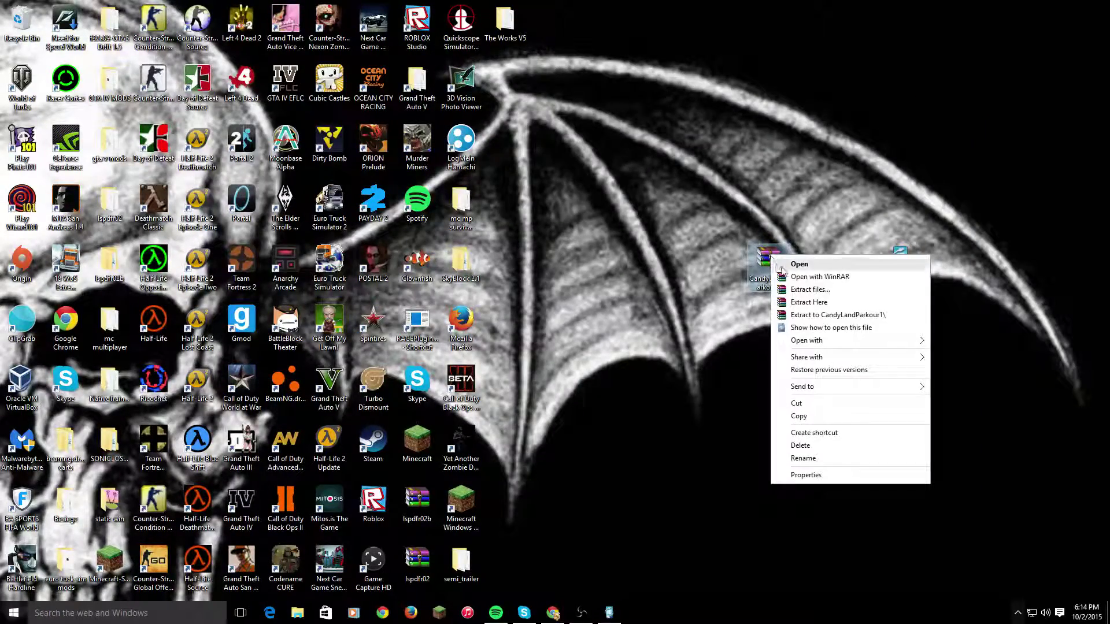
pyautogui.click(821, 314)
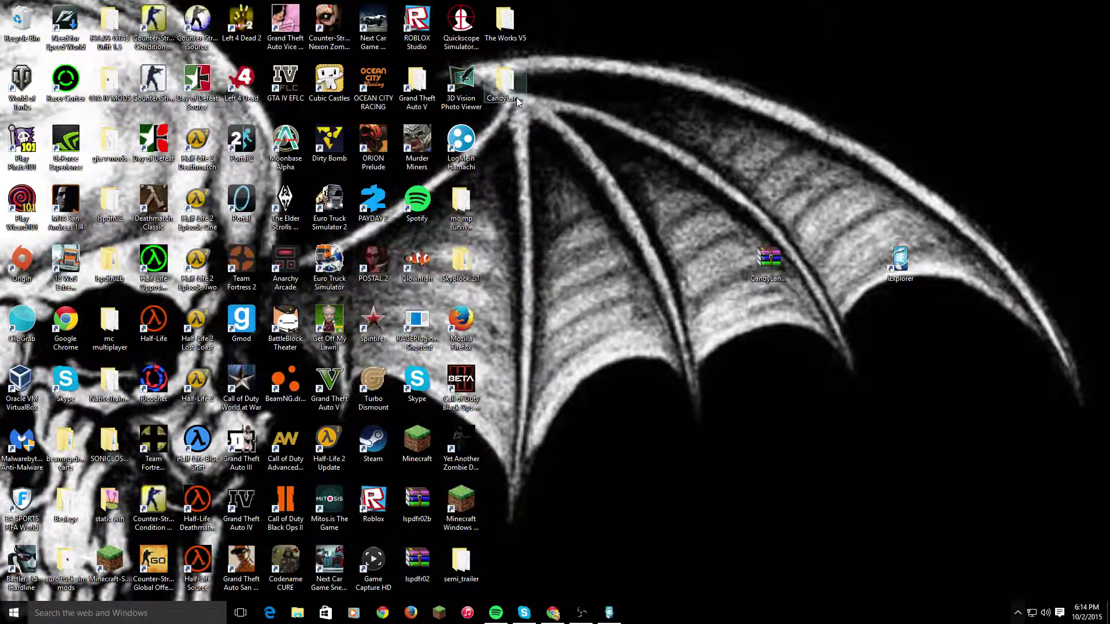
# Step: Open CandyLandParkour1 to check the 7hgAAFXJAAA= world folder and ReadME[x], then close it
pyautogui.moveTo(518, 102); pyautogui.dragTo(909, 168)
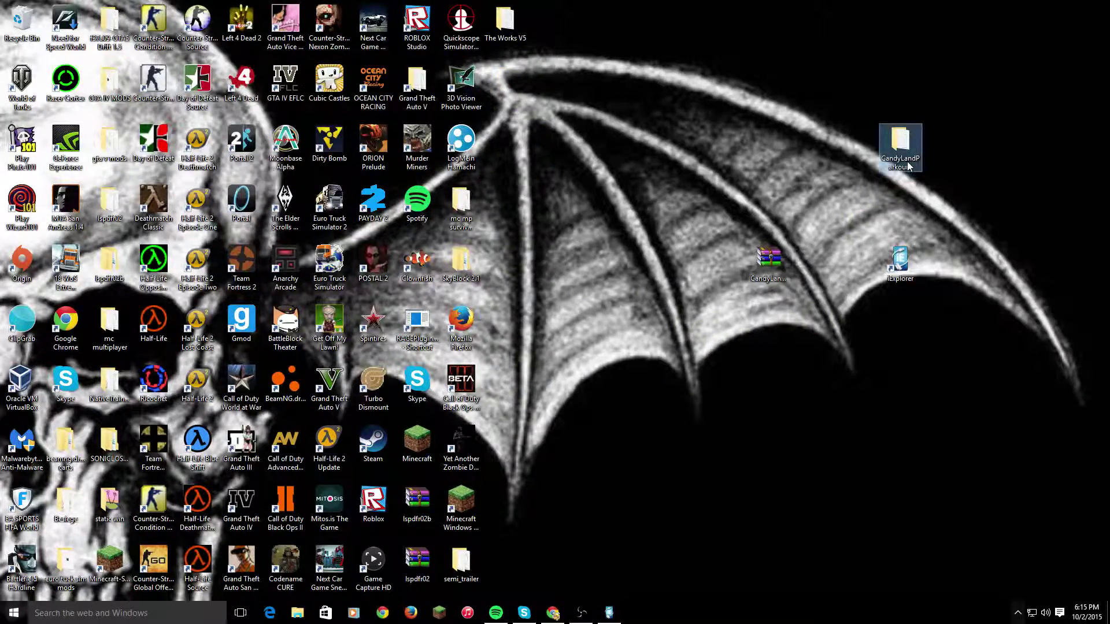
pyautogui.doubleClick(907, 166)
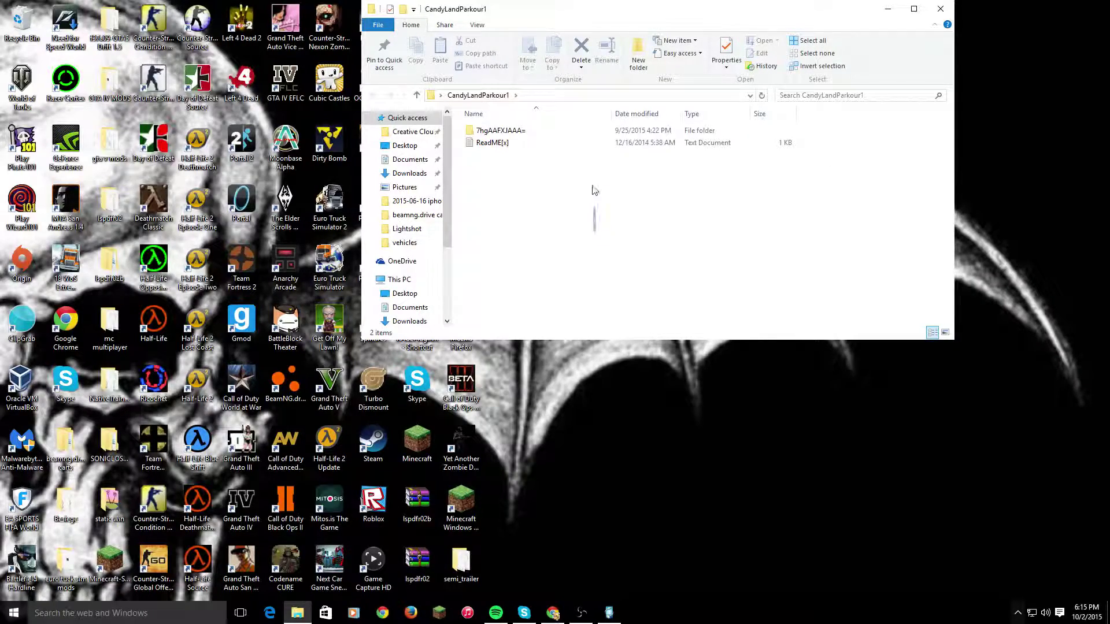
pyautogui.moveTo(595, 191); pyautogui.dragTo(594, 130)
pyautogui.click(567, 174)
pyautogui.click(523, 141)
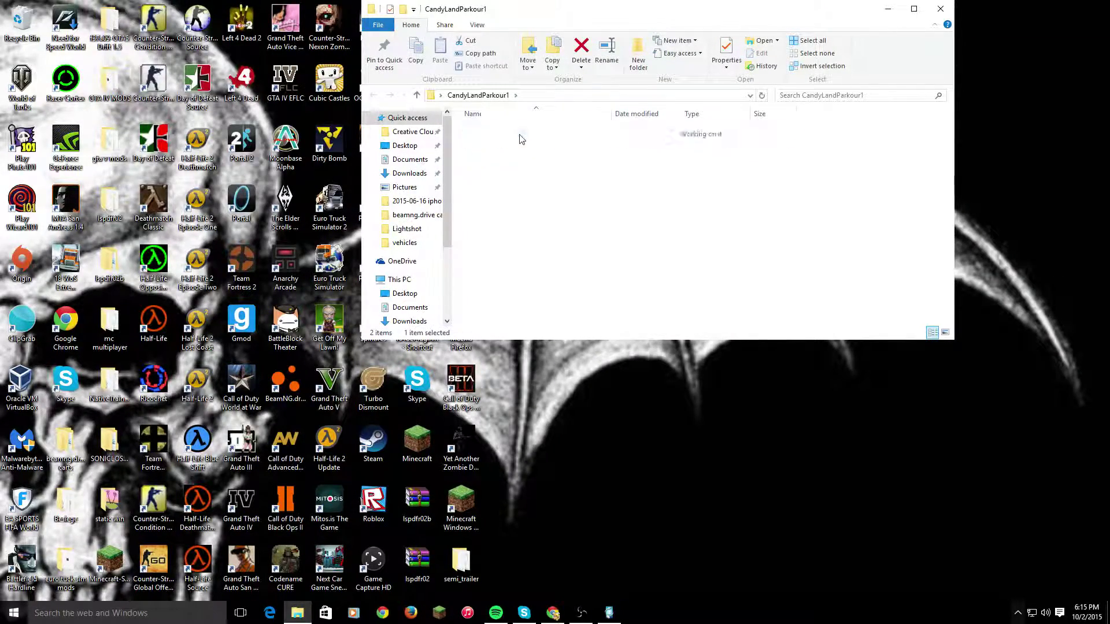
pyautogui.press('BackSpace')
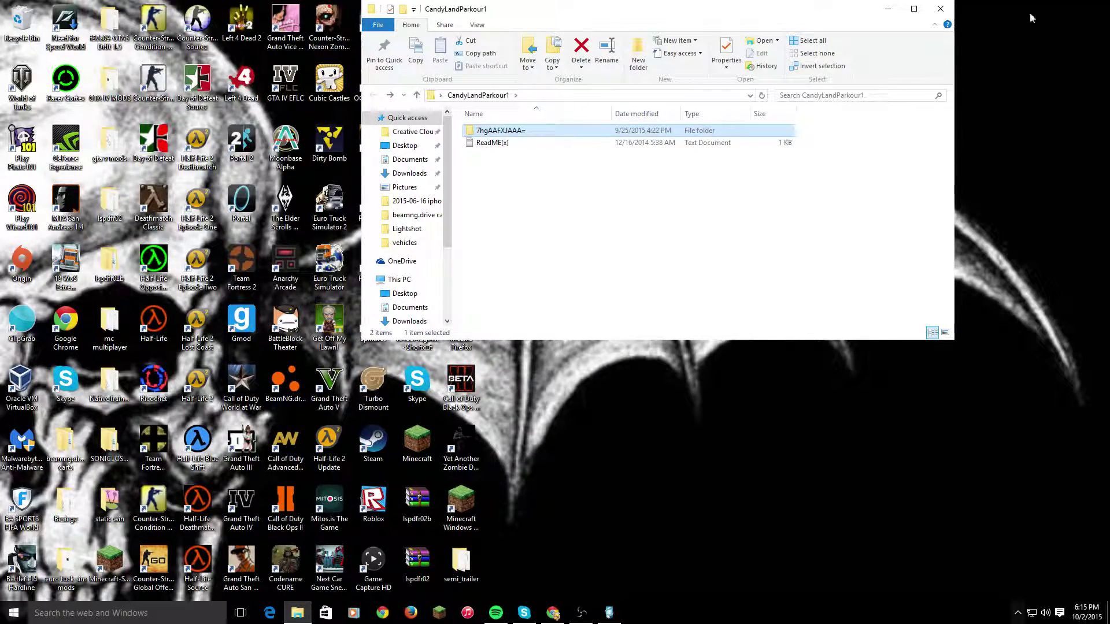
pyautogui.click(941, 9)
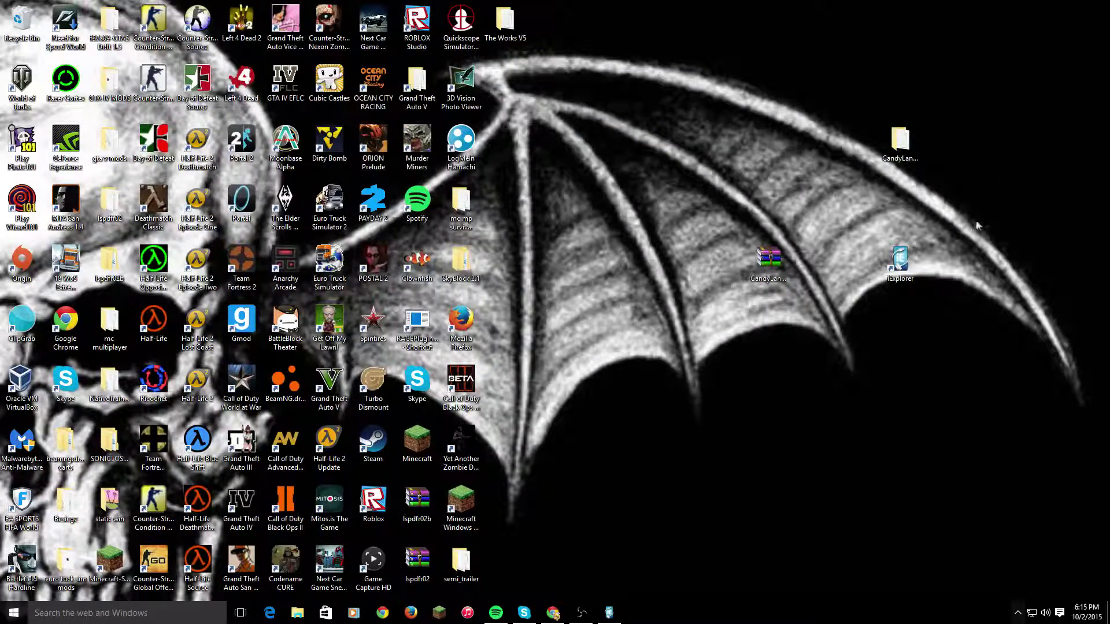
# Step: Drag the desktop CandyLandParkour1 folder into the iPhone's minecraftWorlds folder, then minimize iExplorer
pyautogui.click(609, 613)
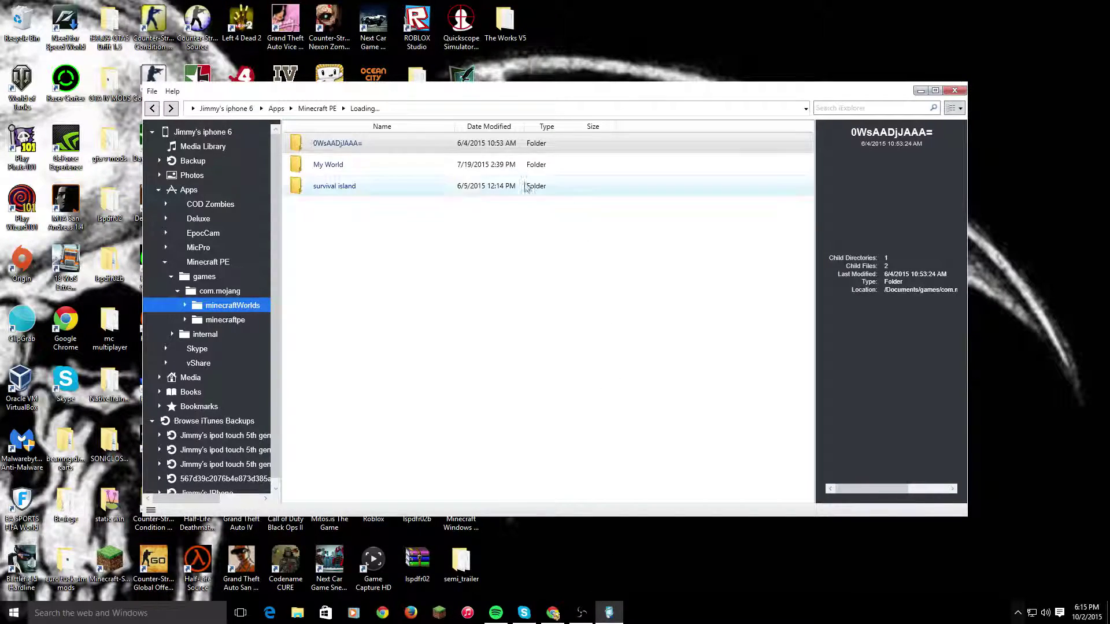
pyautogui.moveTo(821, 97); pyautogui.dragTo(615, 79)
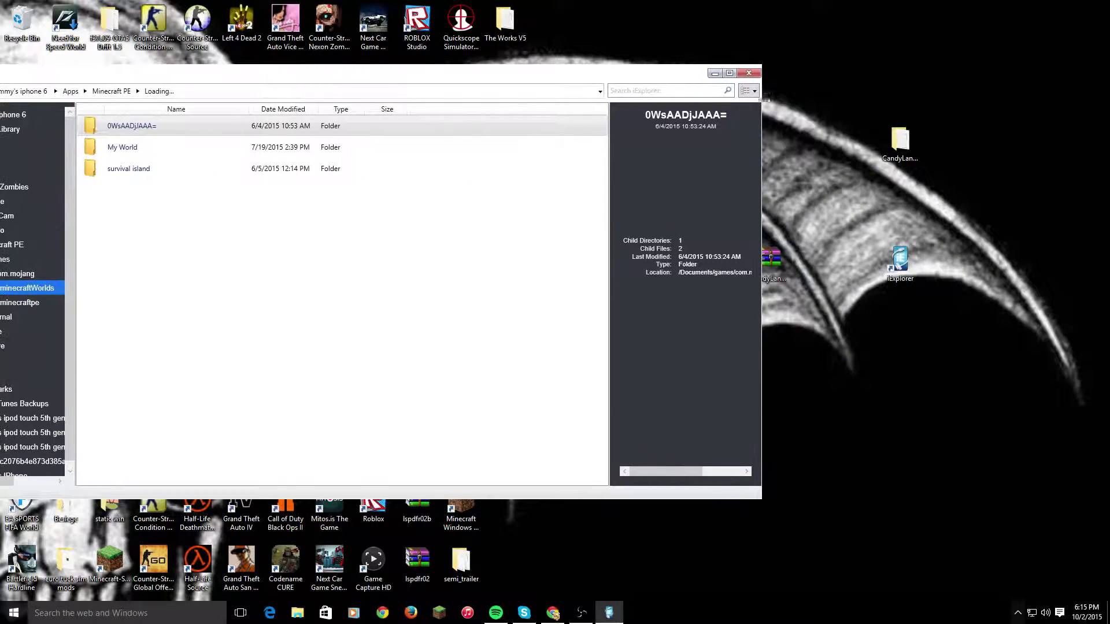
pyautogui.moveTo(900, 141); pyautogui.dragTo(396, 178)
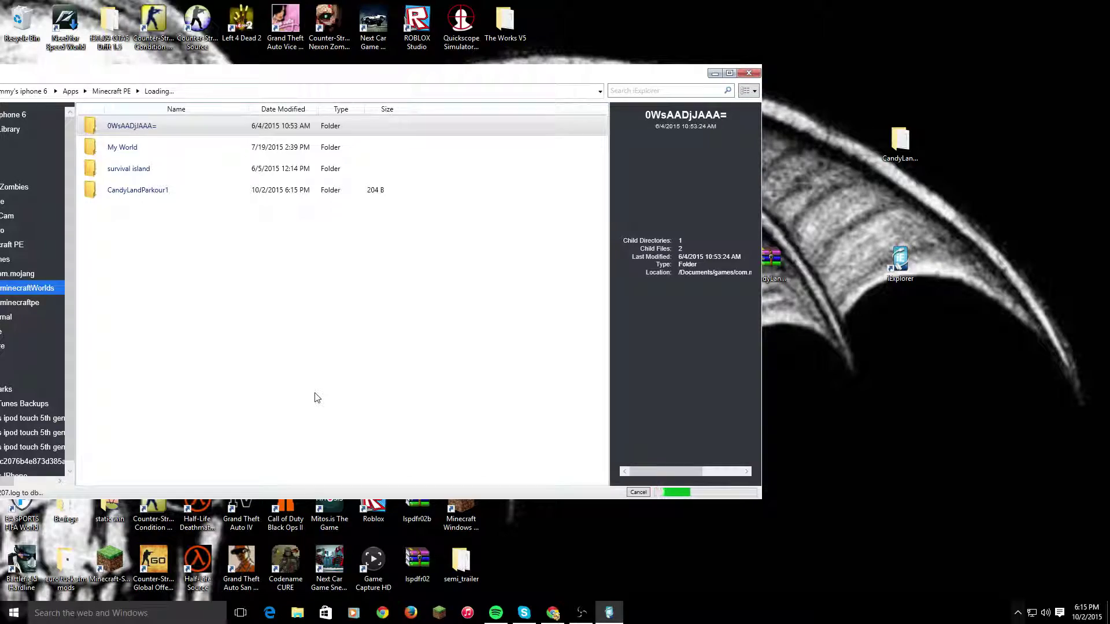
pyautogui.click(748, 74)
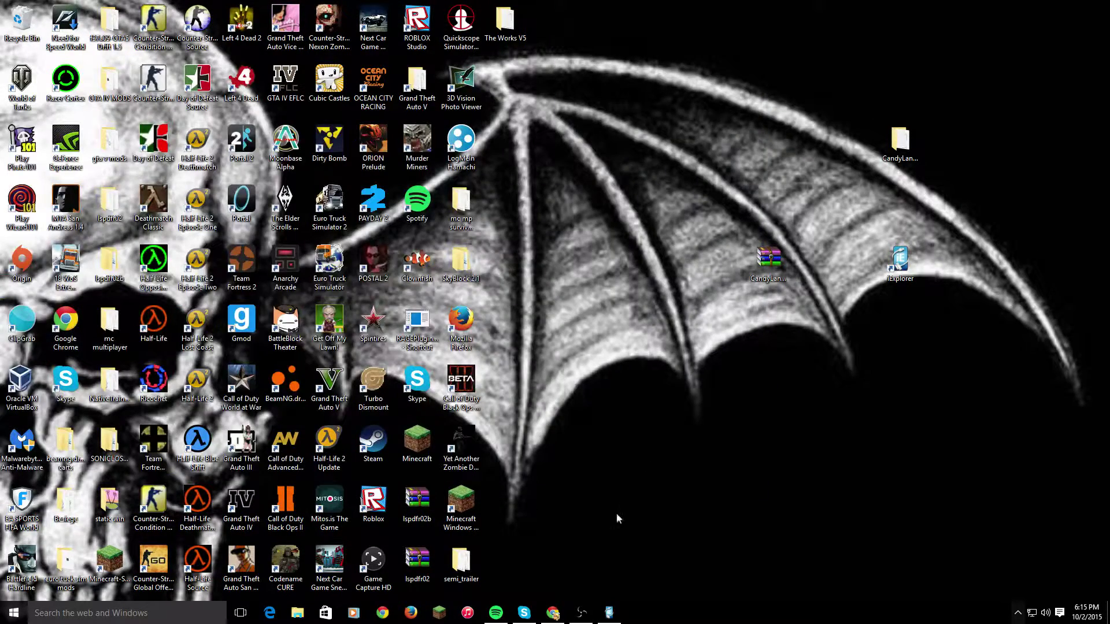
# Step: Restore and maximize Chrome, then go back twice to the 'minecraft pe maps 0.12.1' Google results
pyautogui.click(553, 613)
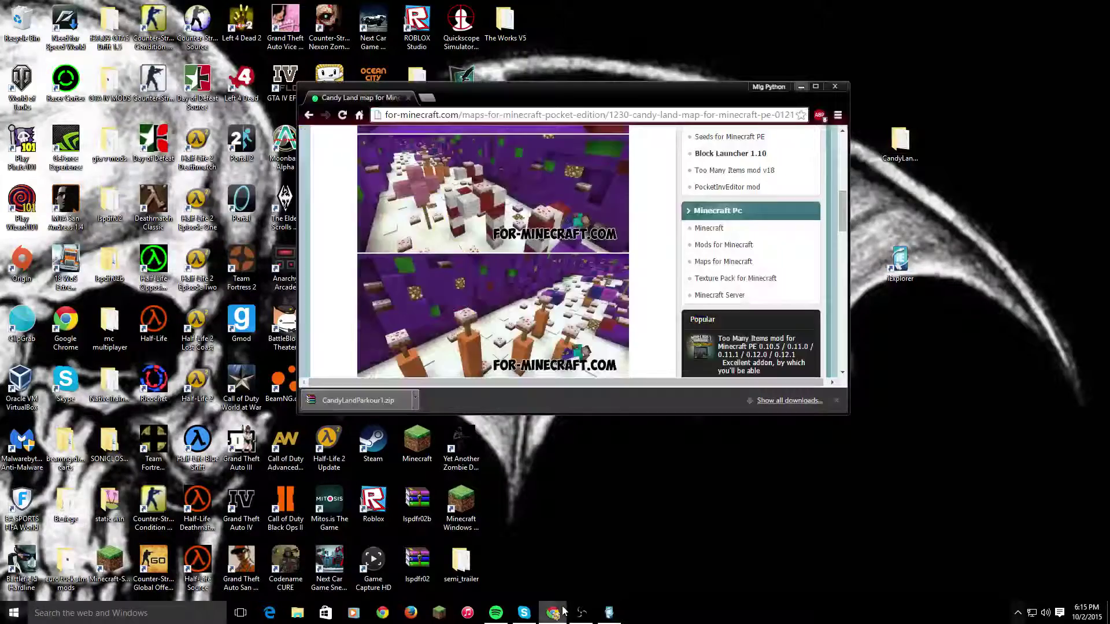
pyautogui.click(817, 87)
pyautogui.scroll(4, 243, 248)
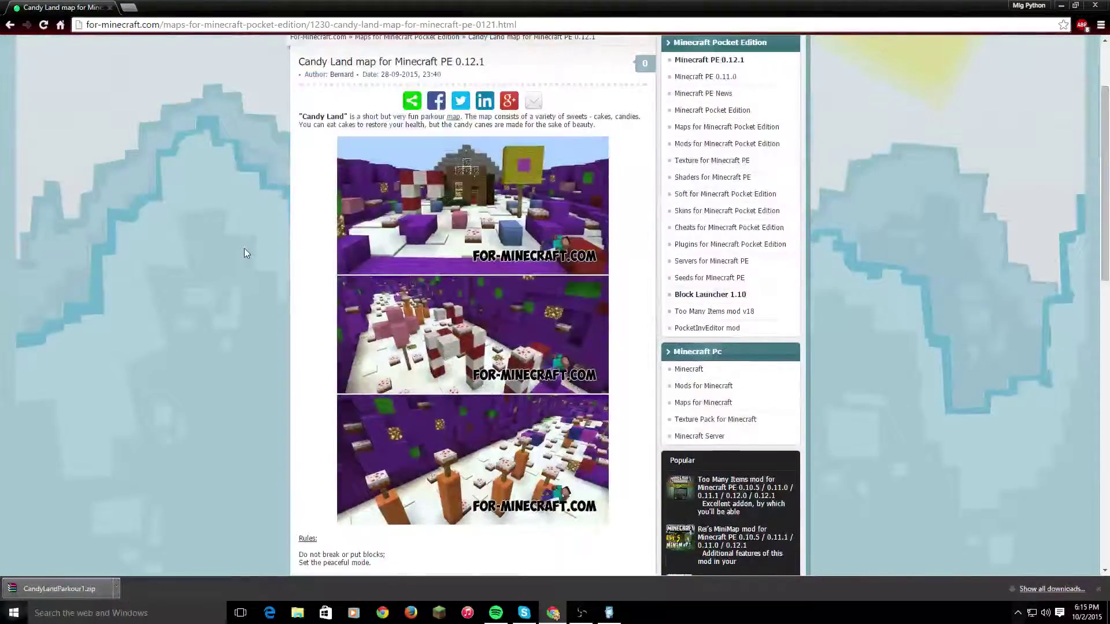
pyautogui.click(10, 24)
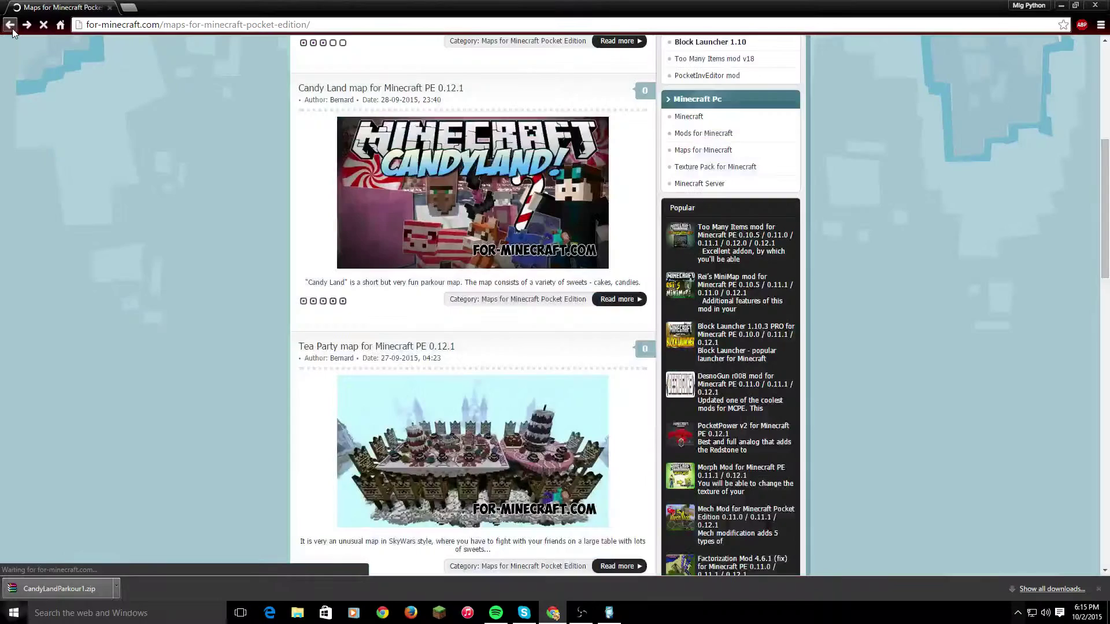
pyautogui.click(10, 25)
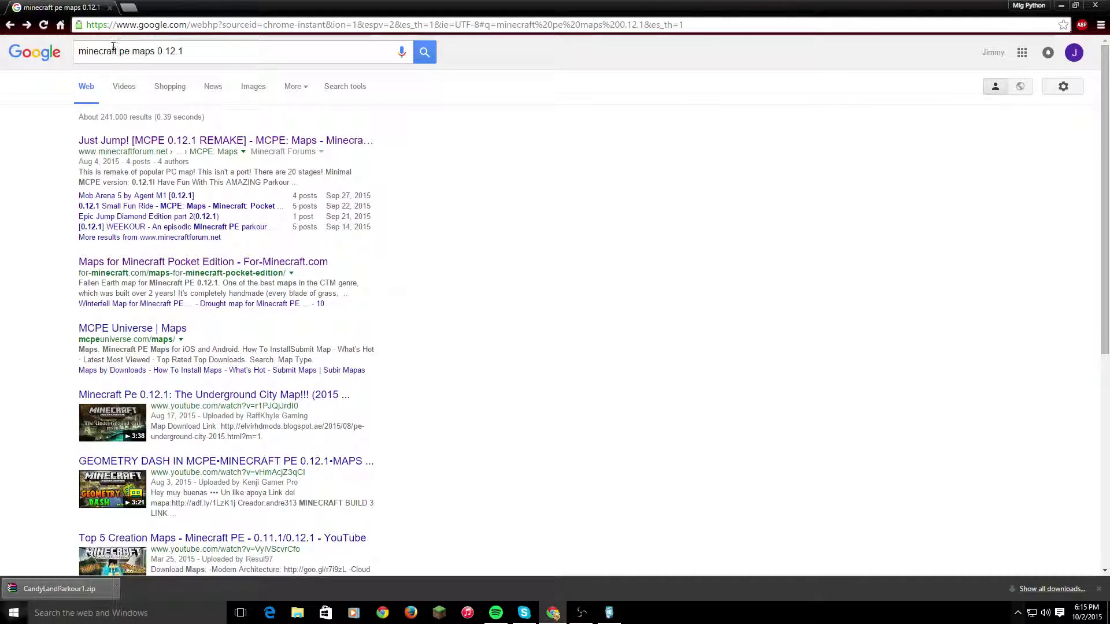
# Step: Open the Maps for Minecraft Pocket Edition result, then return to the search results
pyautogui.moveTo(79, 51); pyautogui.dragTo(203, 59)
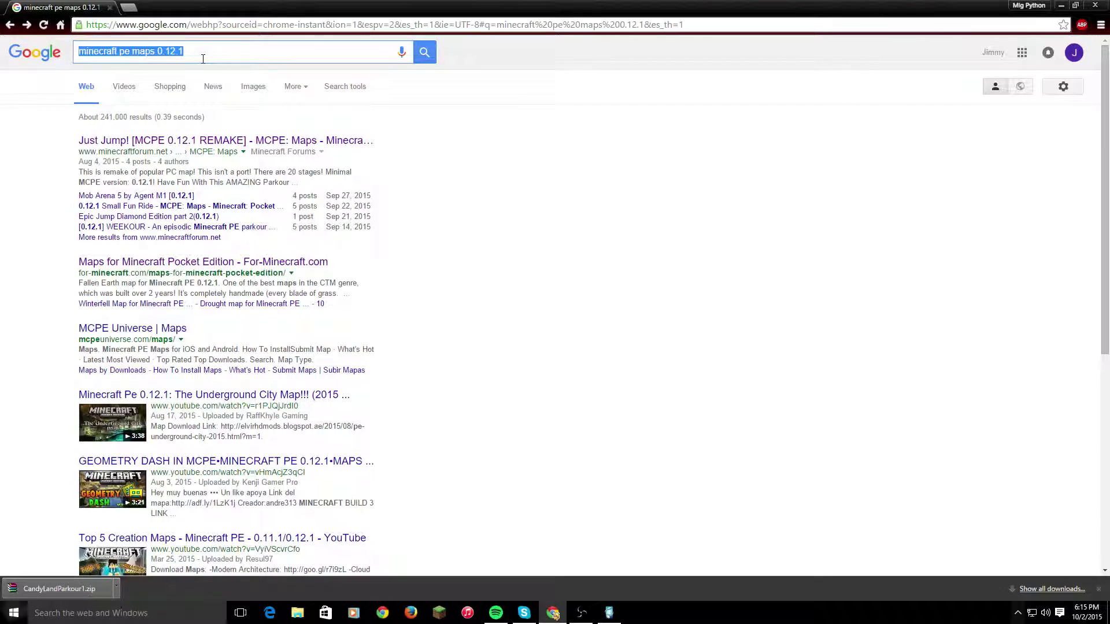
pyautogui.click(193, 58)
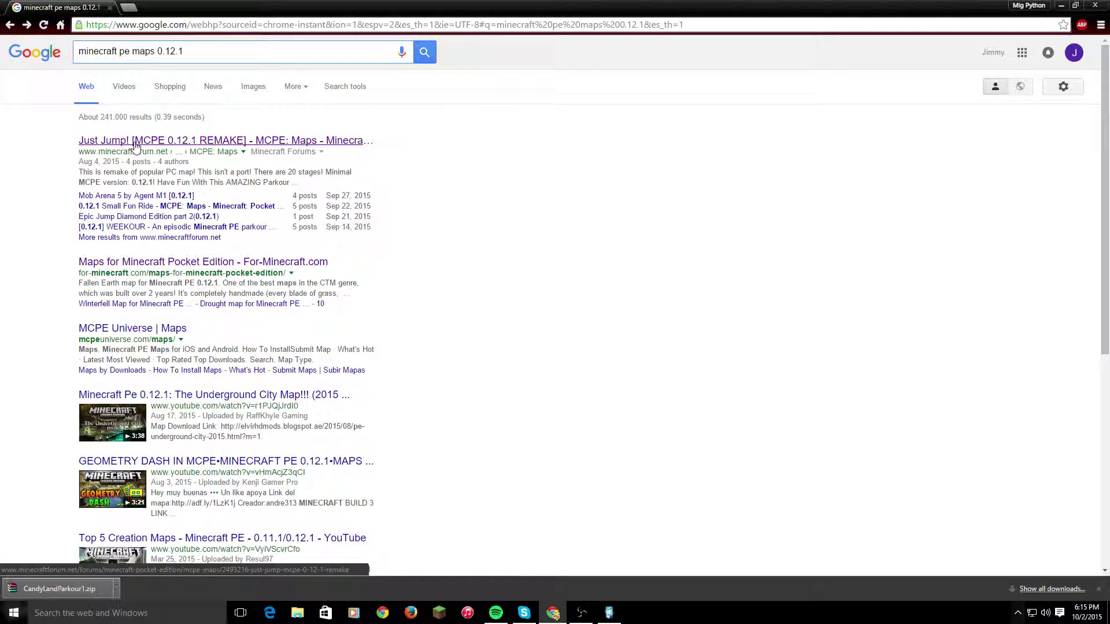
pyautogui.click(145, 265)
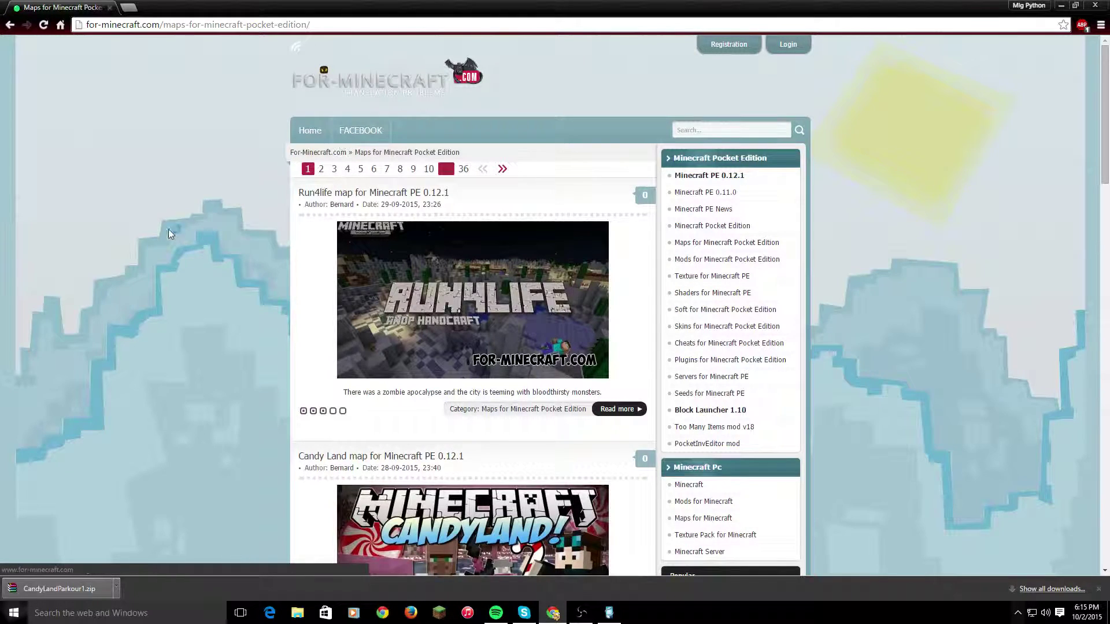
pyautogui.hotkey('alt', 'Left')
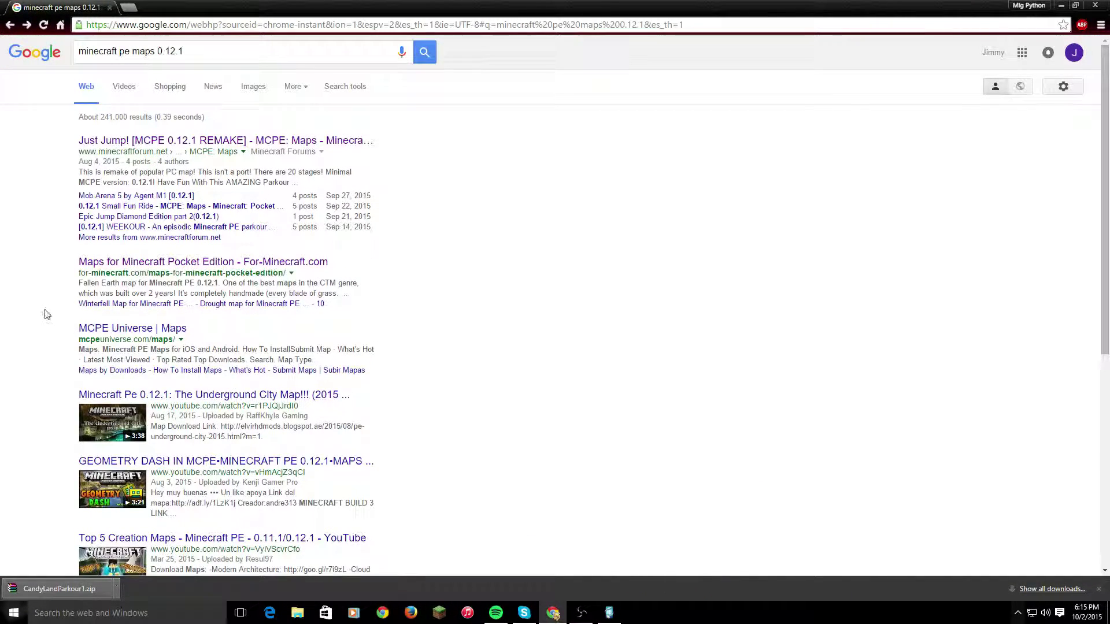
# Step: Minimize Chrome and restore iExplorer on minecraftWorlds, showing CandyLandParkour1 and 7hgAAFXJAAA=
pyautogui.click(1062, 5)
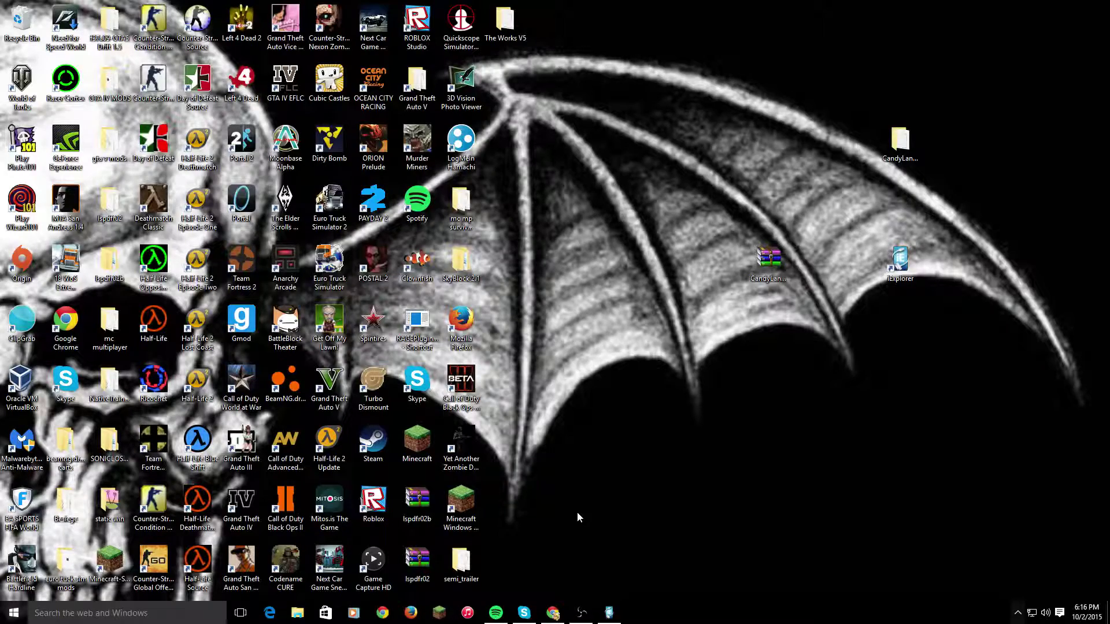
pyautogui.click(609, 612)
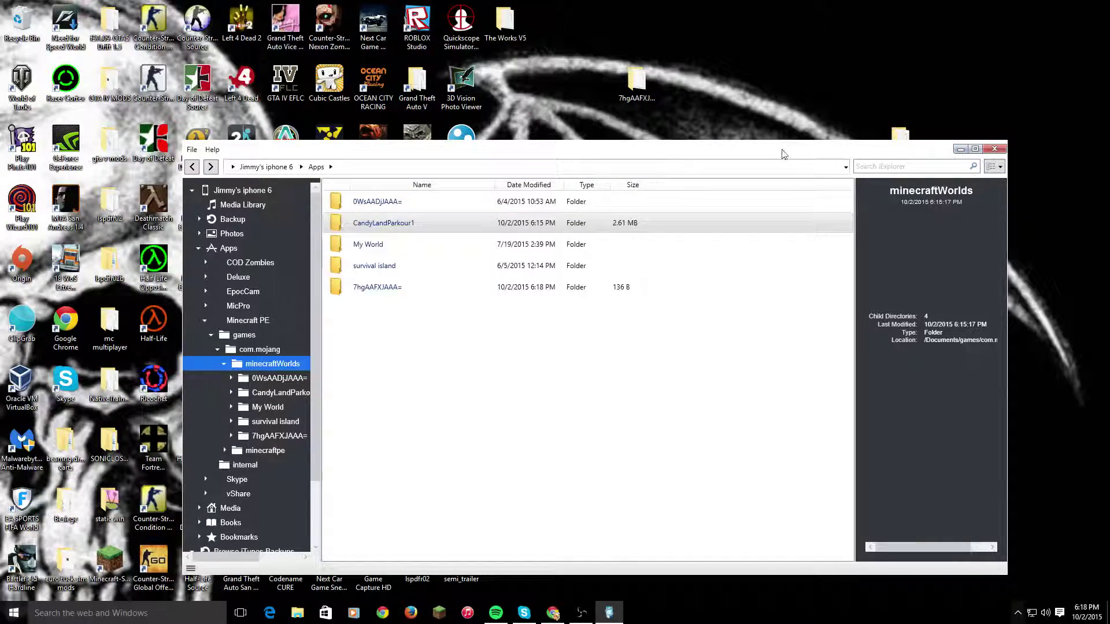
# Step: Refresh the minecraftWorlds listing from the CandyLandParkour1 right-click menu, then minimize iExplorer
pyautogui.moveTo(772, 148); pyautogui.dragTo(703, 89)
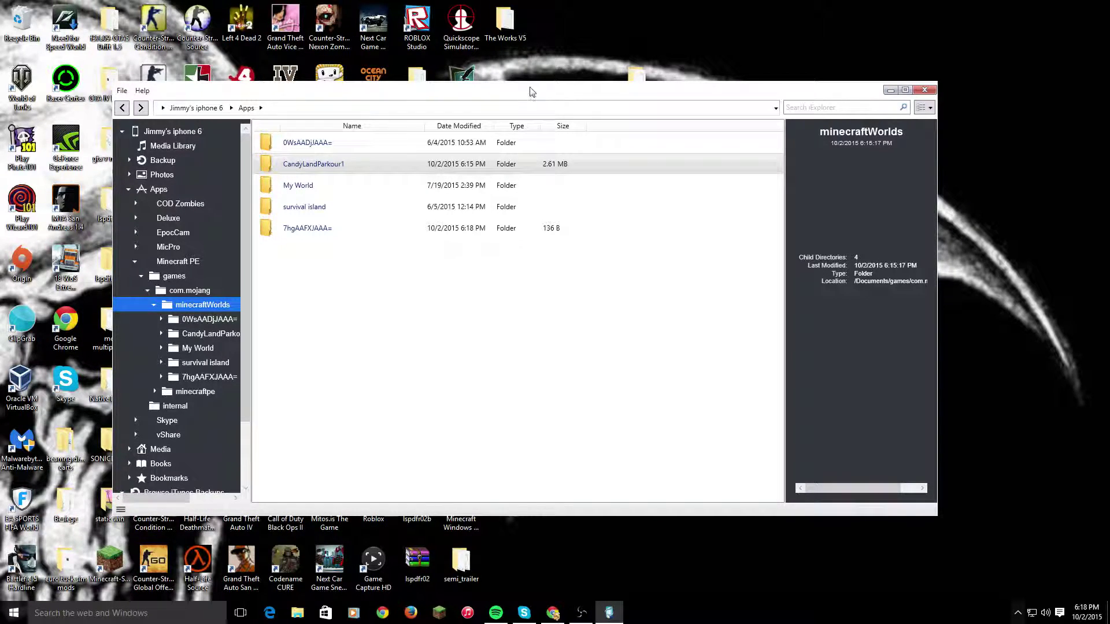
pyautogui.moveTo(538, 92); pyautogui.dragTo(566, 129)
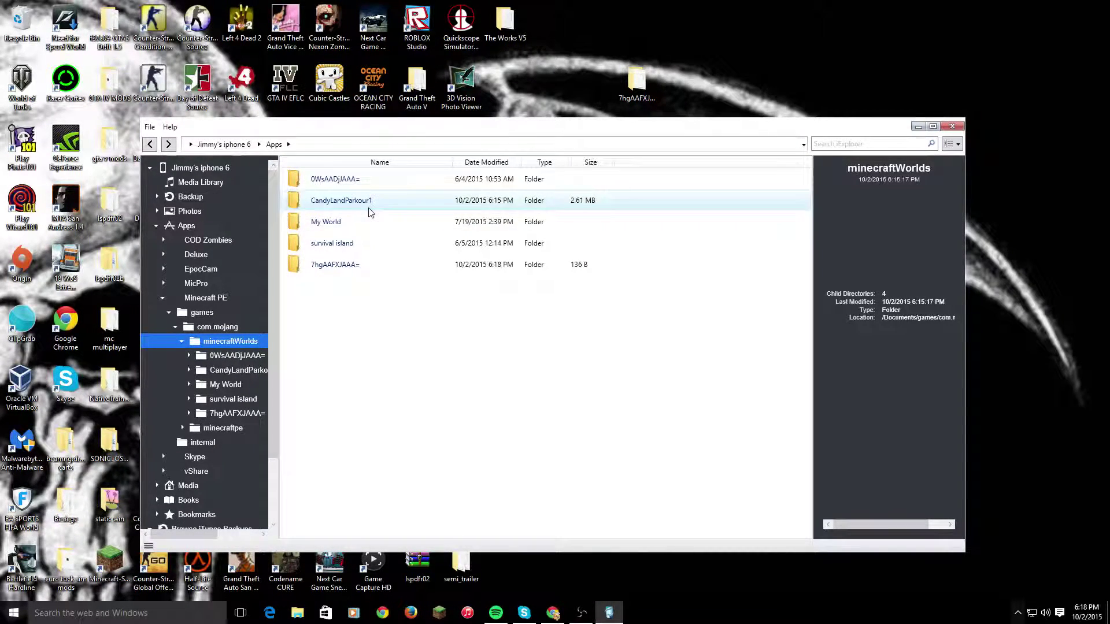
pyautogui.moveTo(367, 203); pyautogui.dragTo(318, 155)
pyautogui.moveTo(826, 132); pyautogui.dragTo(824, 154)
pyautogui.click(332, 201)
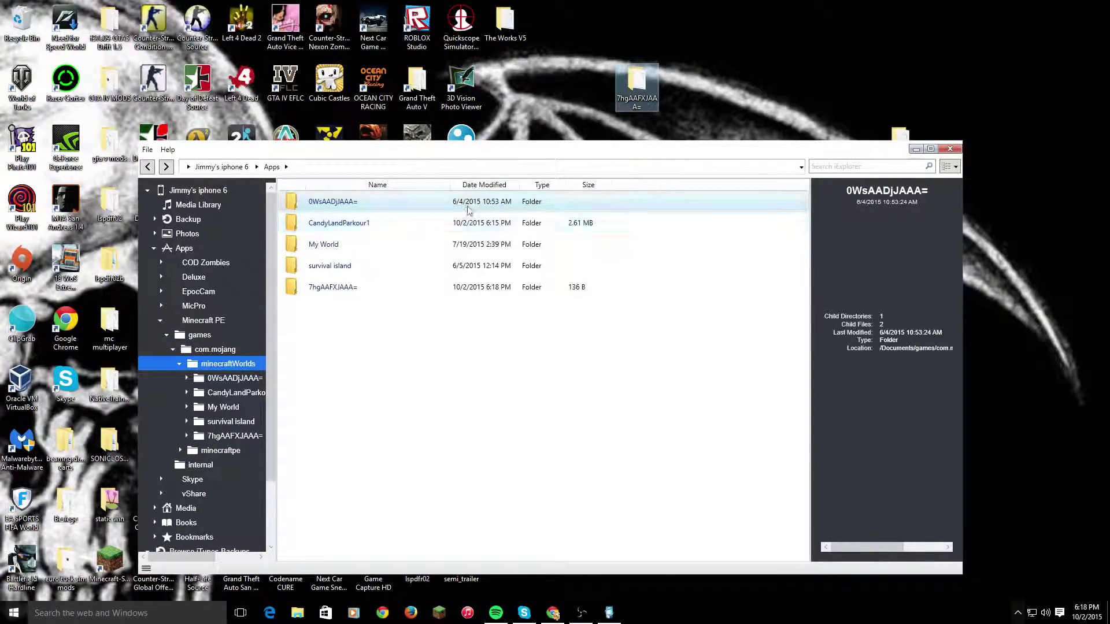
pyautogui.rightClick(427, 224)
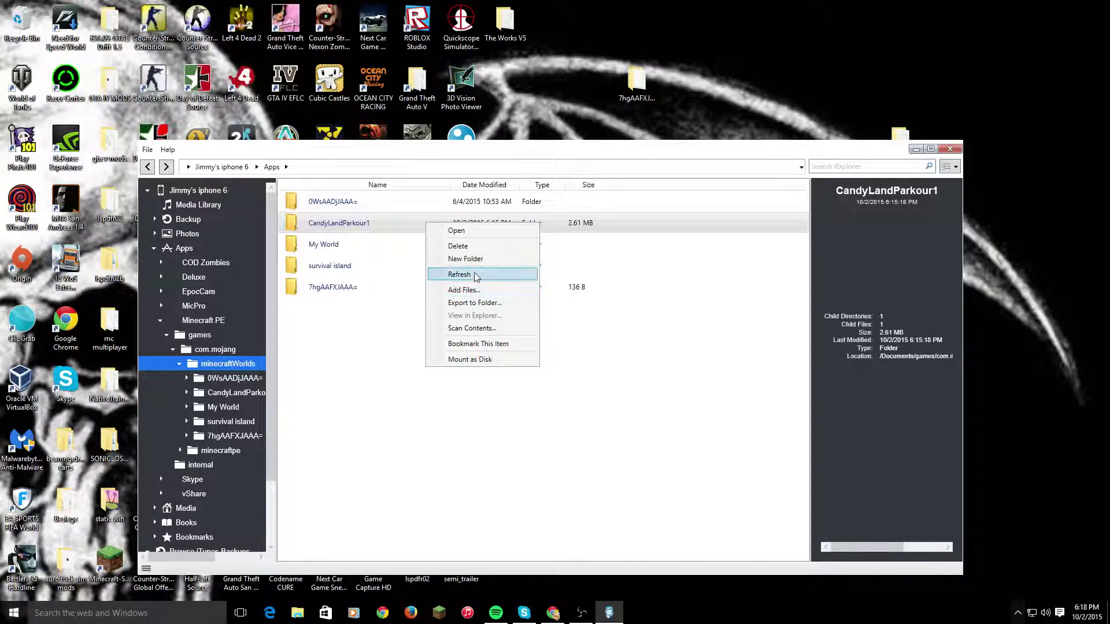
pyautogui.click(660, 350)
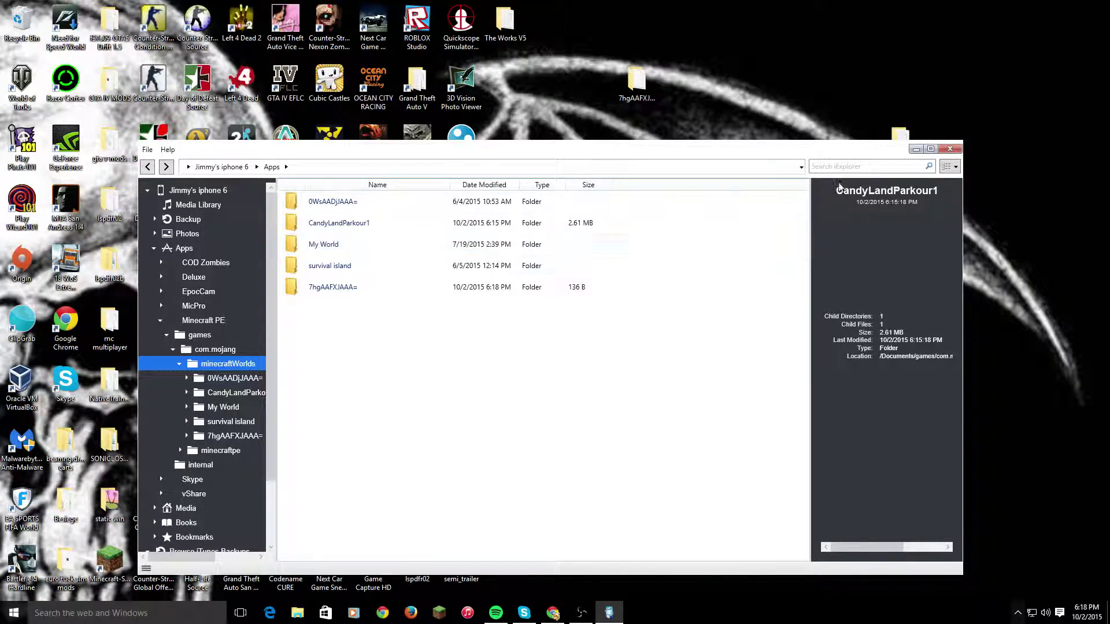
pyautogui.click(915, 150)
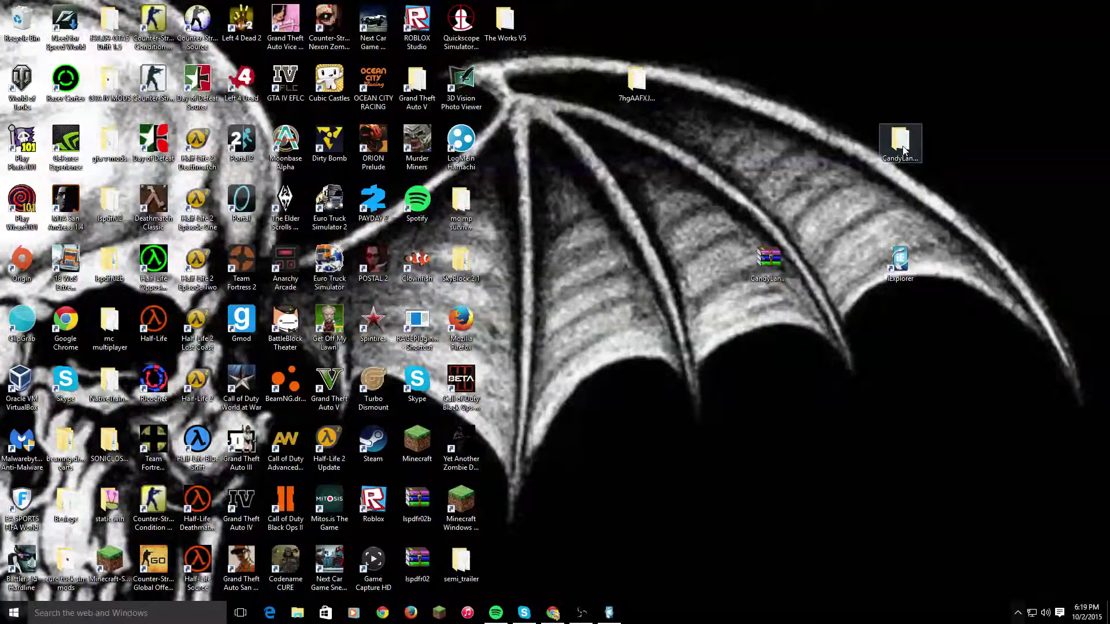
pyautogui.doubleClick(514, 146)
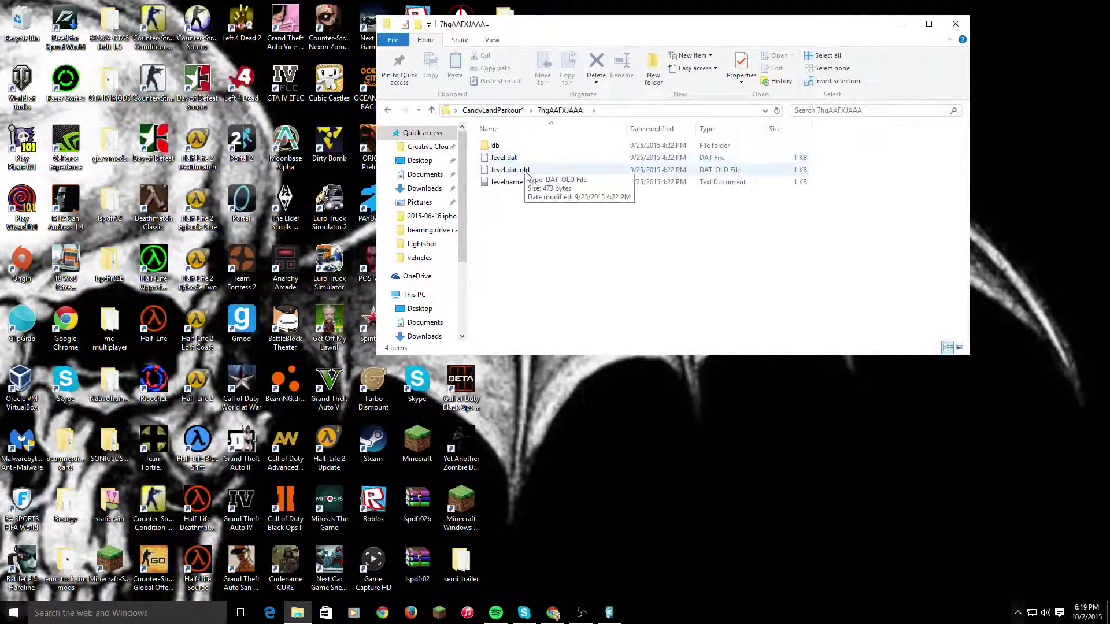
pyautogui.press('BackSpace')
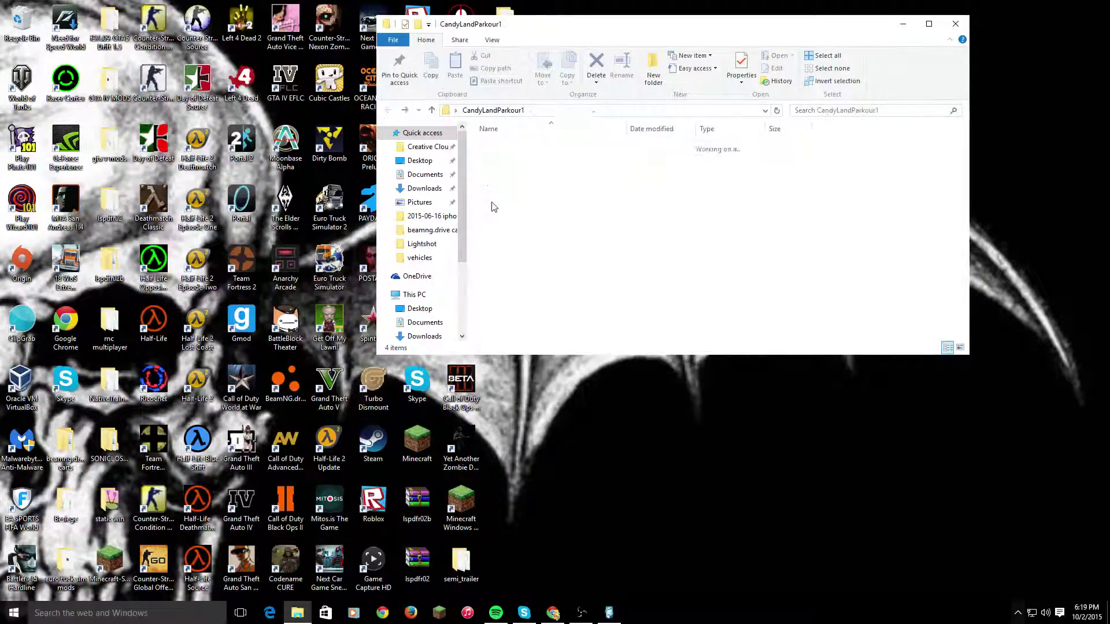
pyautogui.click(903, 24)
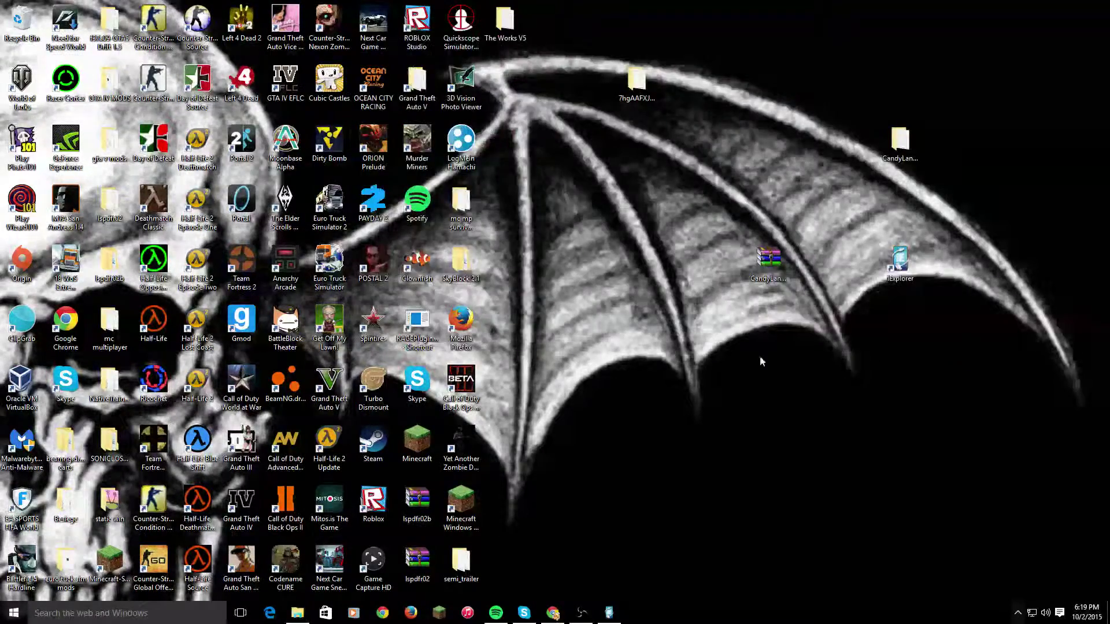
# Step: Restore iExplorer to view minecraftWorlds with the 7hgAAFXJAAA= world folder listed
pyautogui.click(610, 613)
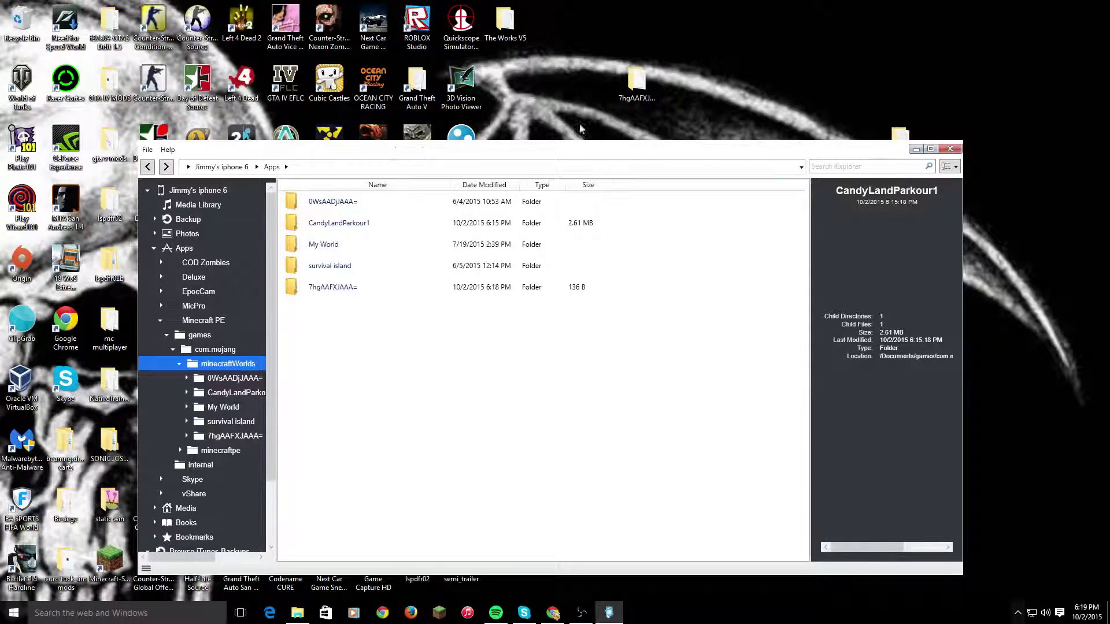
pyautogui.click(775, 116)
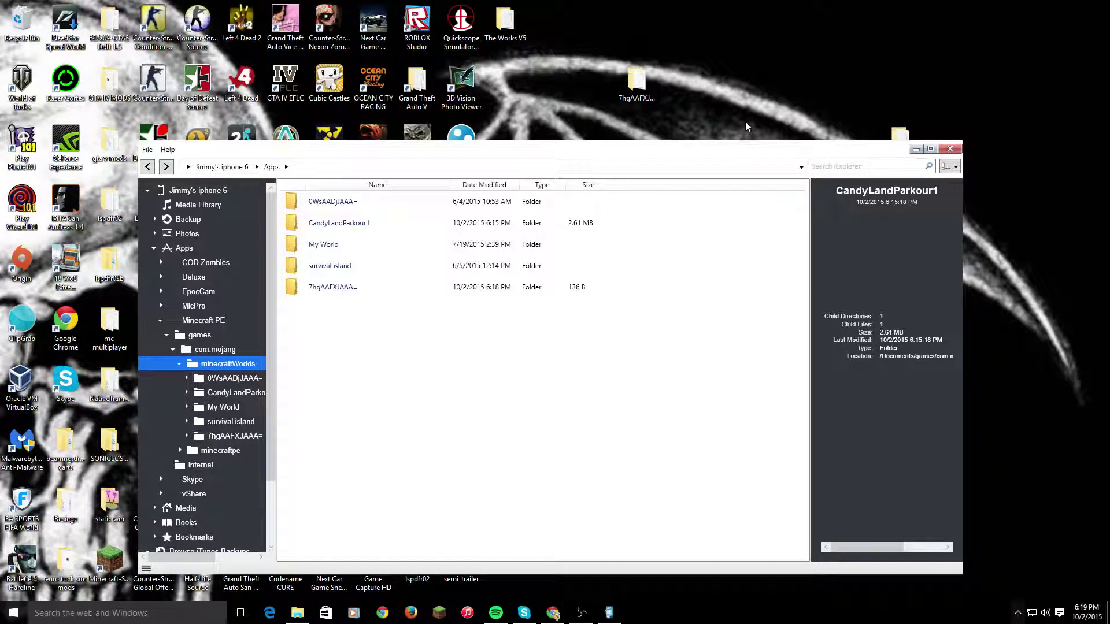